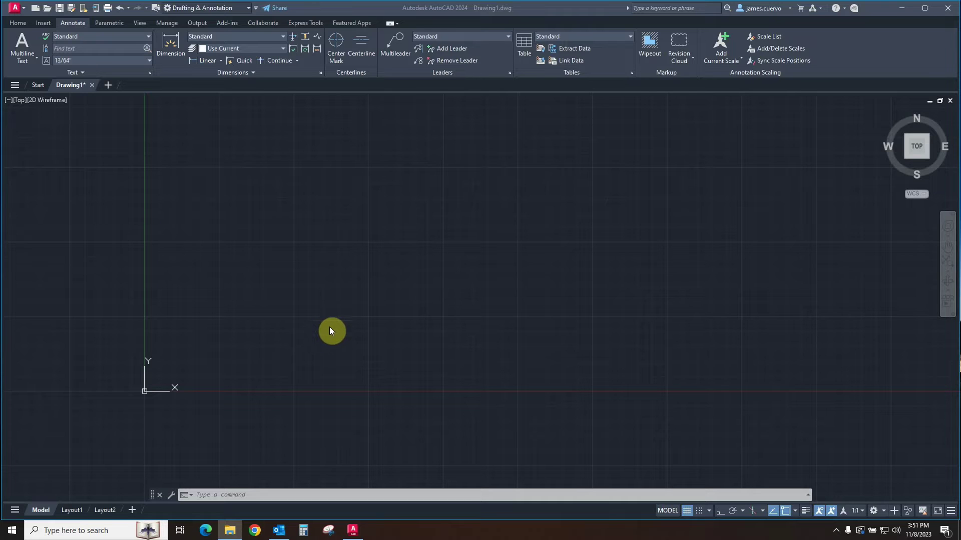
# Step: Draw a vertical rectangle using the Dimensions option, with a length of 2 and a width of 36
pyautogui.click(22, 23)
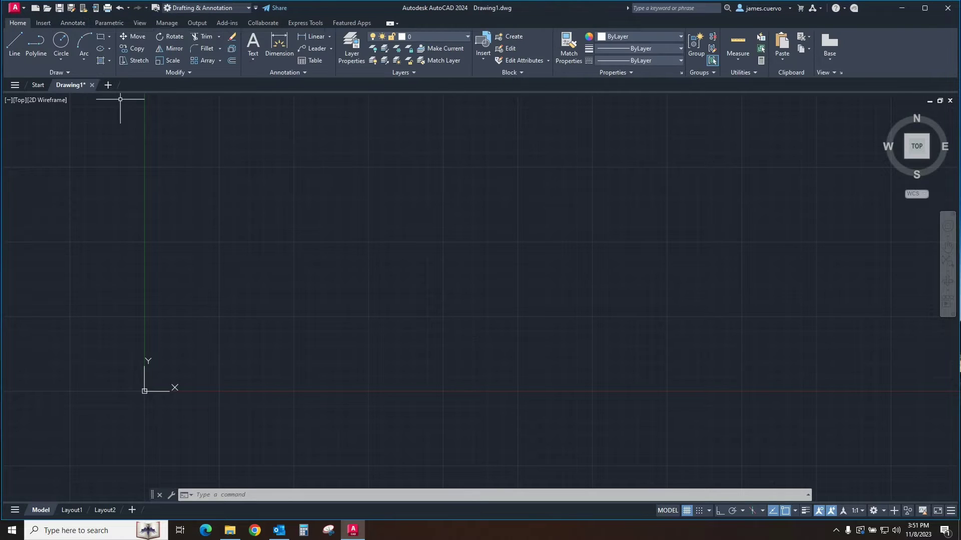
pyautogui.click(101, 40)
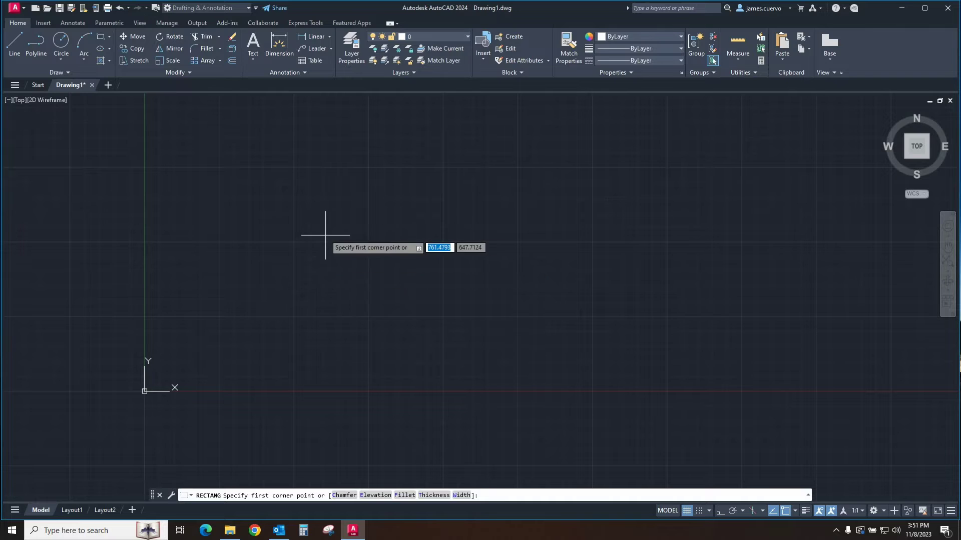
pyautogui.click(330, 267)
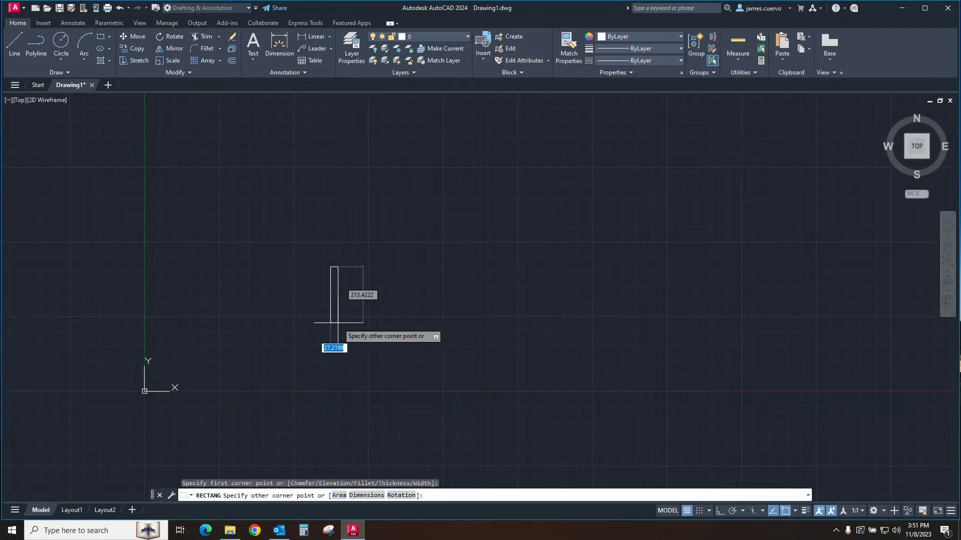
pyautogui.click(366, 500)
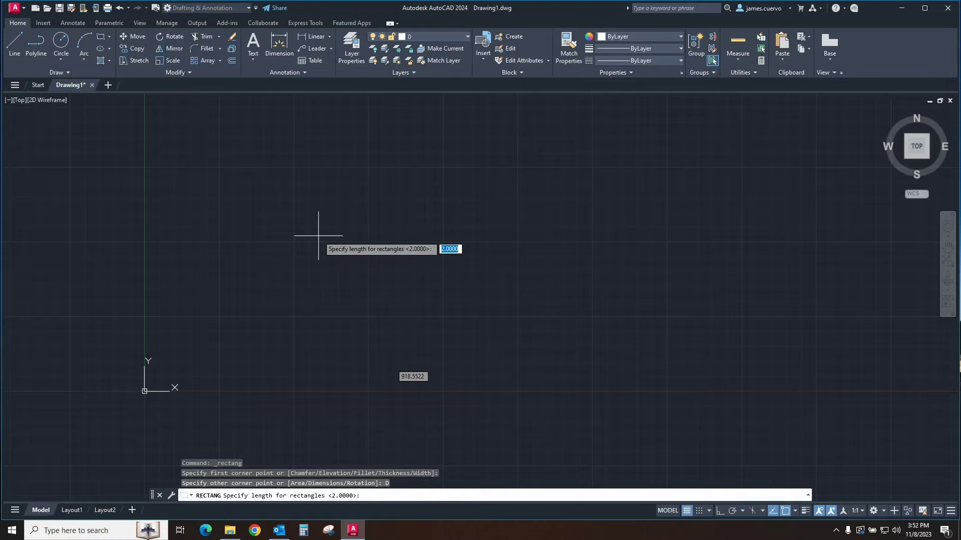
pyautogui.write('2')
pyautogui.press('Return')
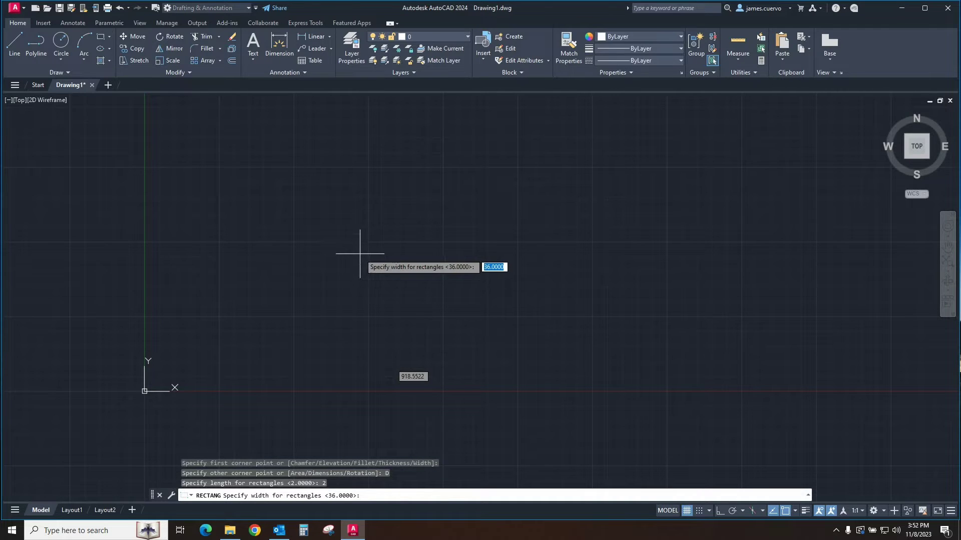
pyautogui.write('36')
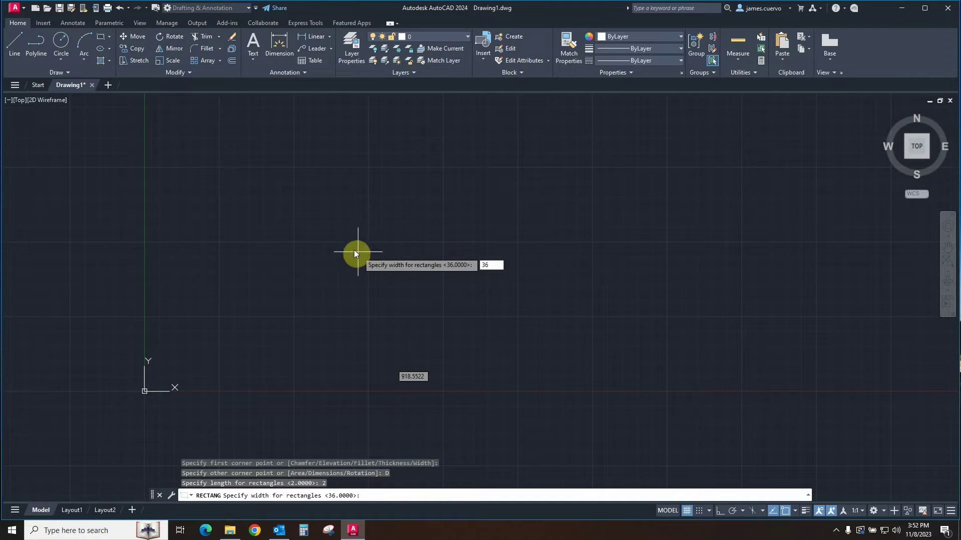
pyautogui.press('Return')
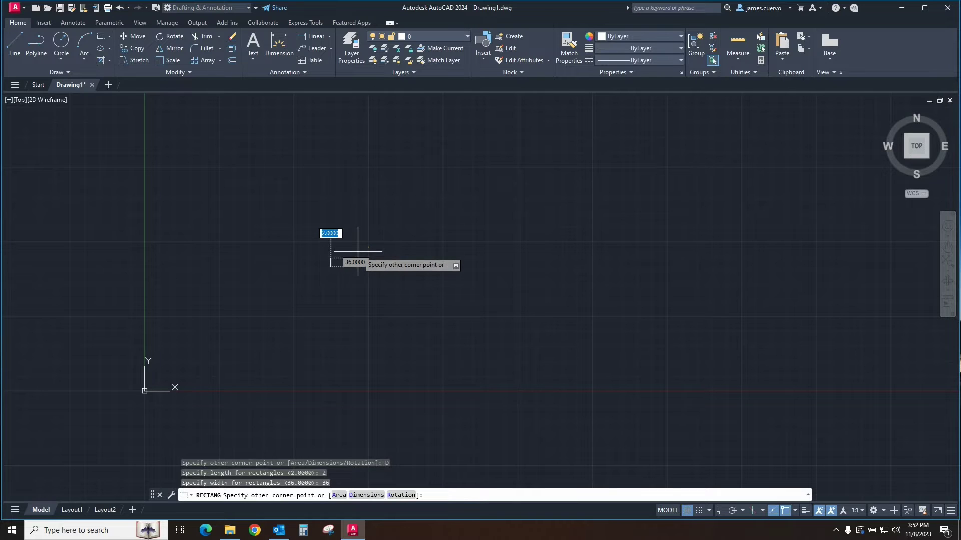
pyautogui.scroll(2, 336, 267)
pyautogui.scroll(5, 336, 268)
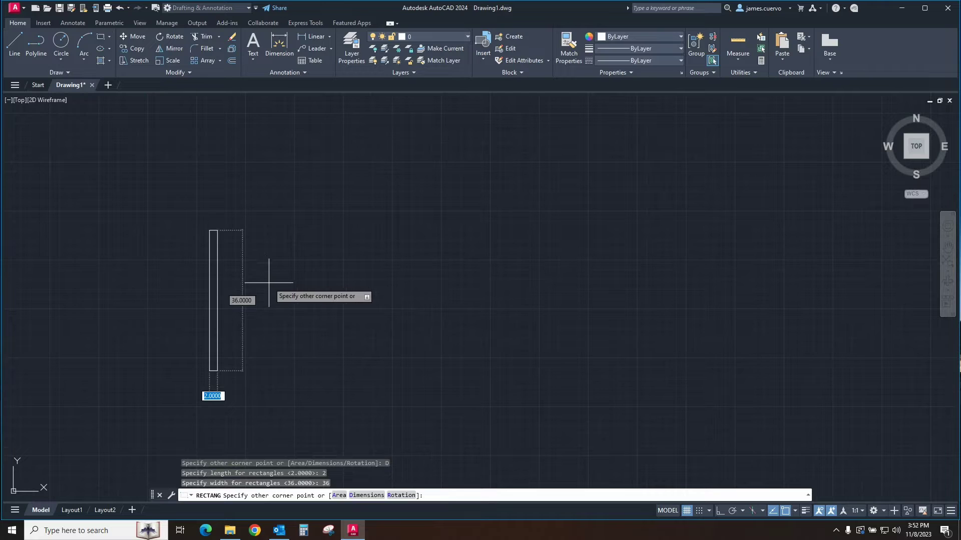
pyautogui.click(287, 283)
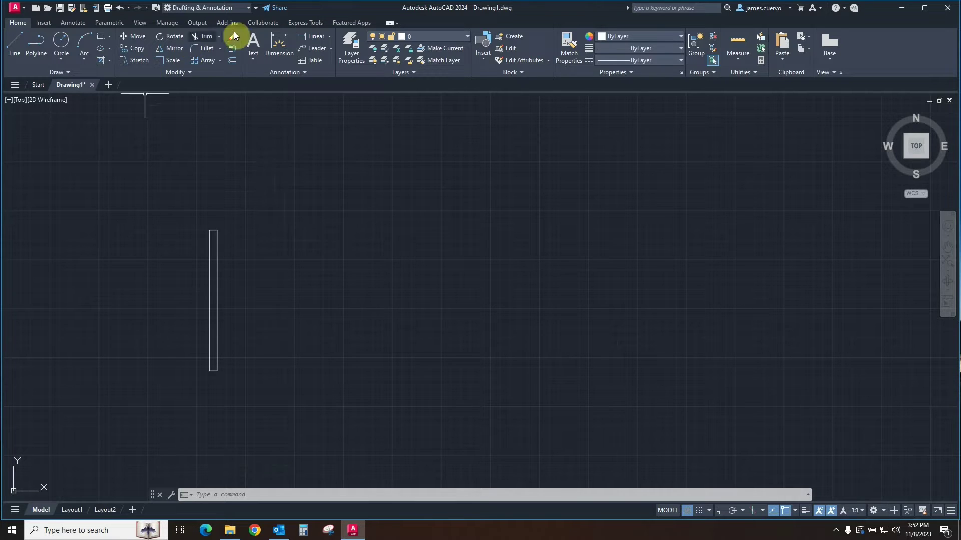
# Step: Show the menu bar and set the drawing's length units to Architectural with a finer fractional precision
pyautogui.click(255, 8)
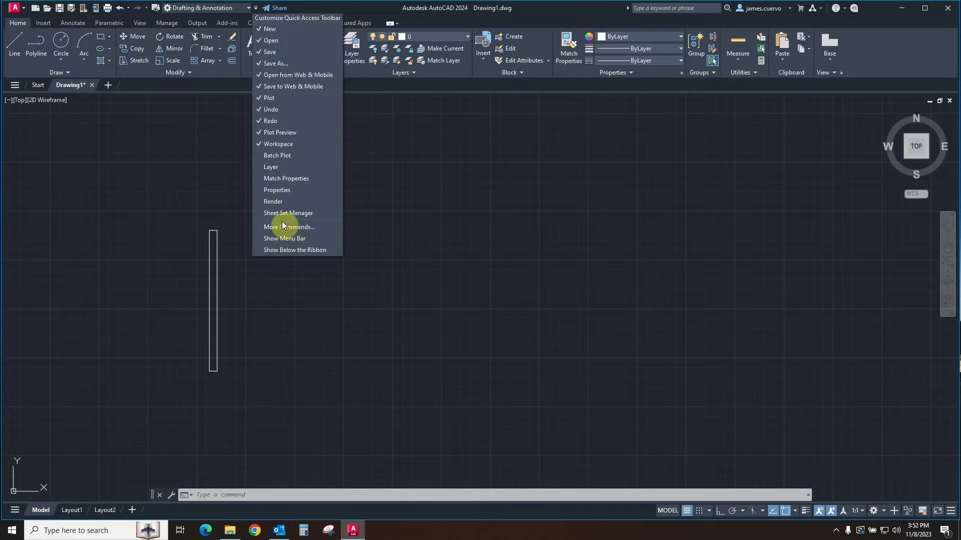
pyautogui.click(280, 241)
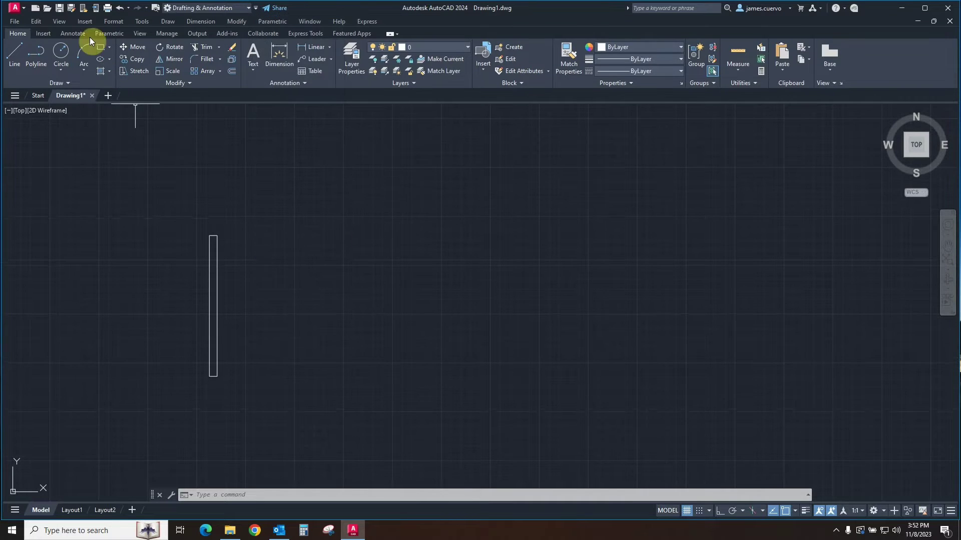
pyautogui.click(114, 22)
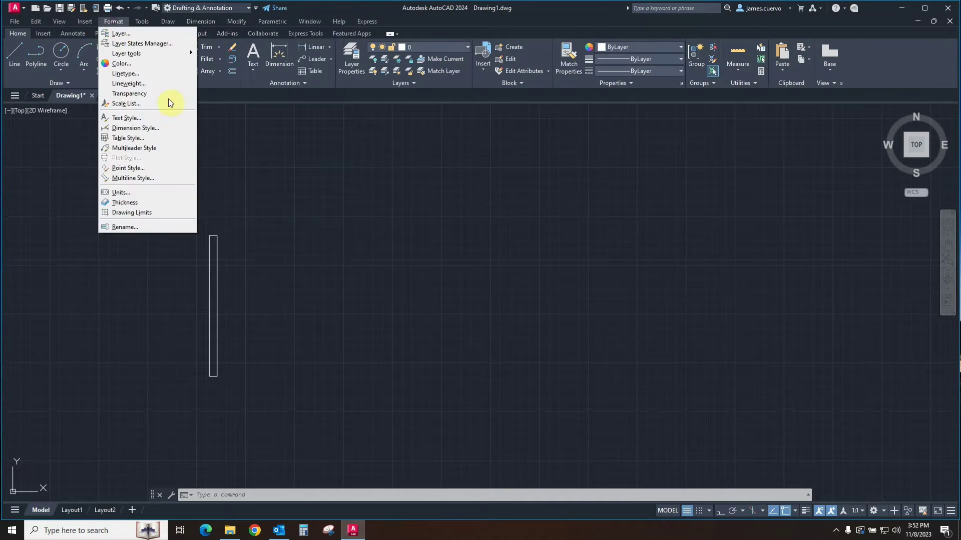
pyautogui.click(140, 200)
pyautogui.click(421, 195)
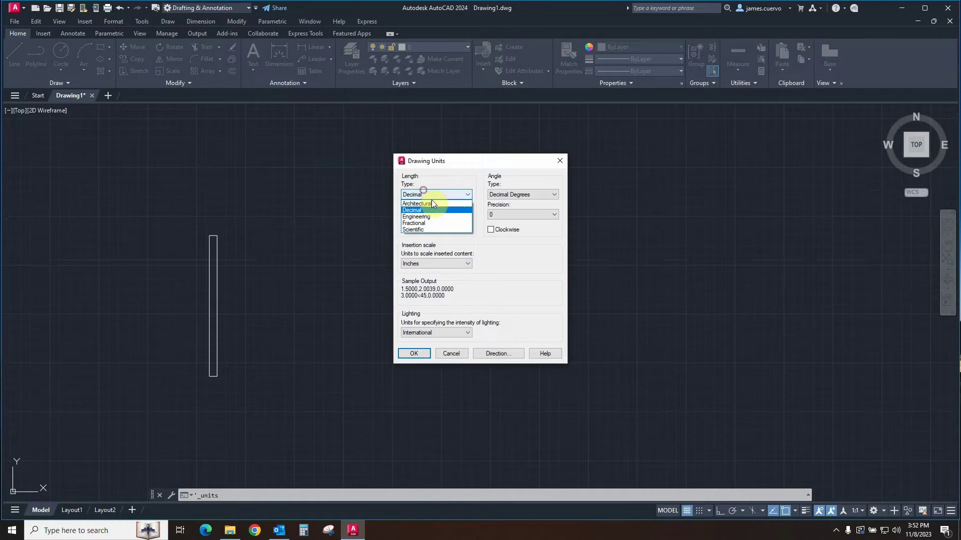
pyautogui.click(412, 205)
pyautogui.click(430, 214)
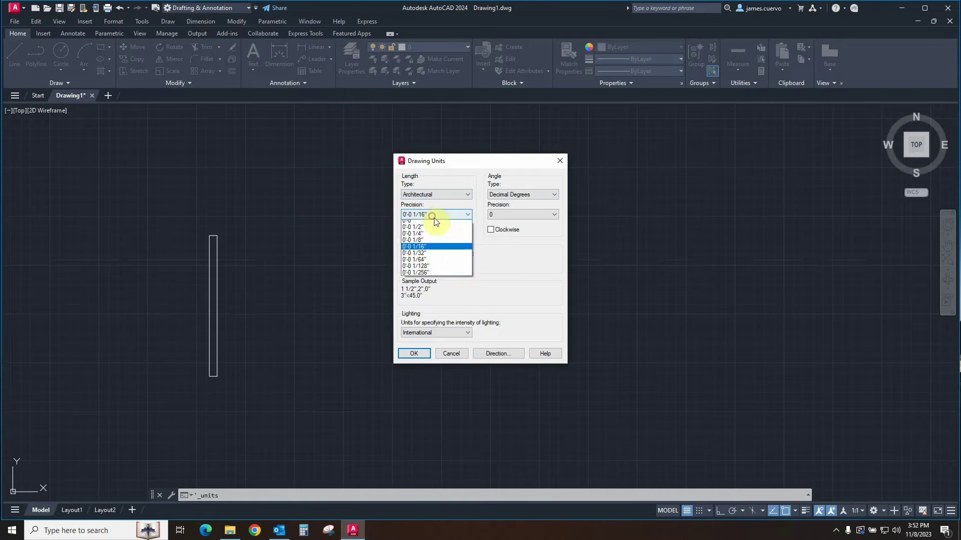
pyautogui.click(420, 263)
pyautogui.click(416, 356)
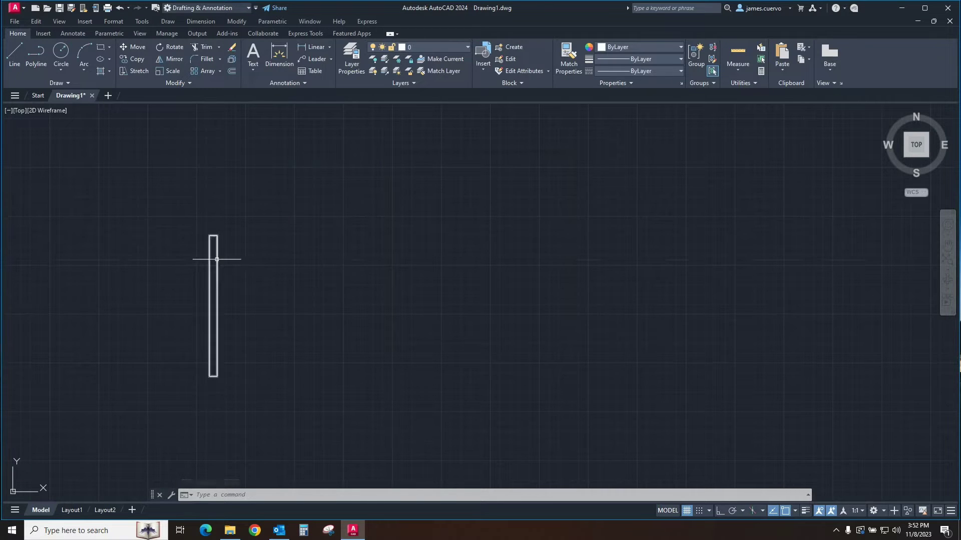
# Step: Check the rectangle's width and height with the Quick measure tool, and exit the measurement
pyautogui.click(735, 69)
pyautogui.click(748, 90)
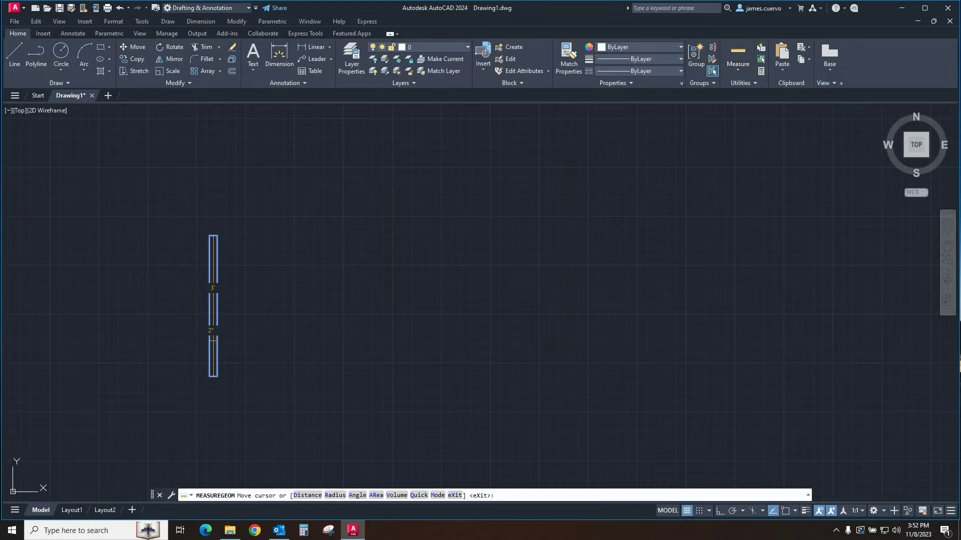
pyautogui.scroll(4, 213, 316)
pyautogui.scroll(2, 213, 315)
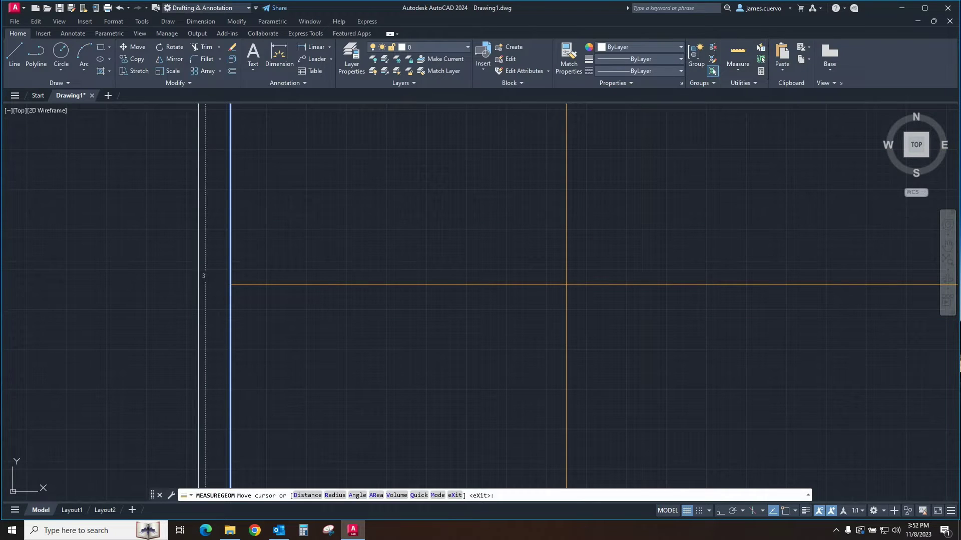
pyautogui.press('Escape')
pyautogui.scroll(-3, 439, 293)
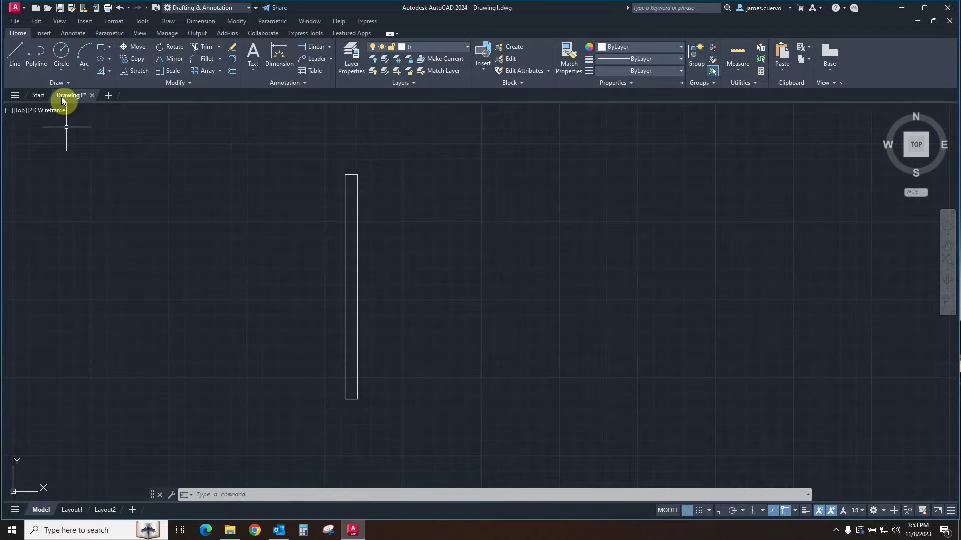
# Step: Create a new text style named Gen Text
pyautogui.click(73, 33)
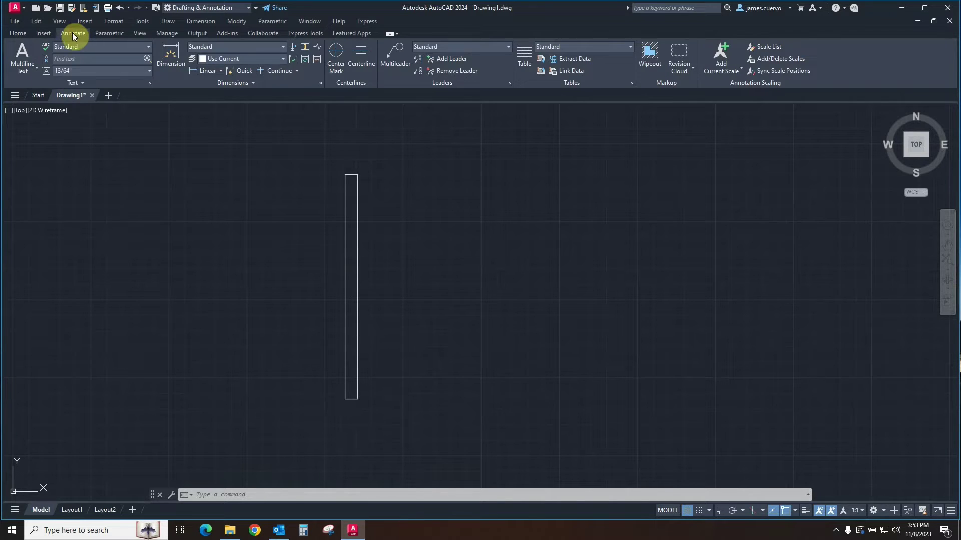
pyautogui.click(150, 85)
pyautogui.moveTo(490, 171); pyautogui.dragTo(579, 164)
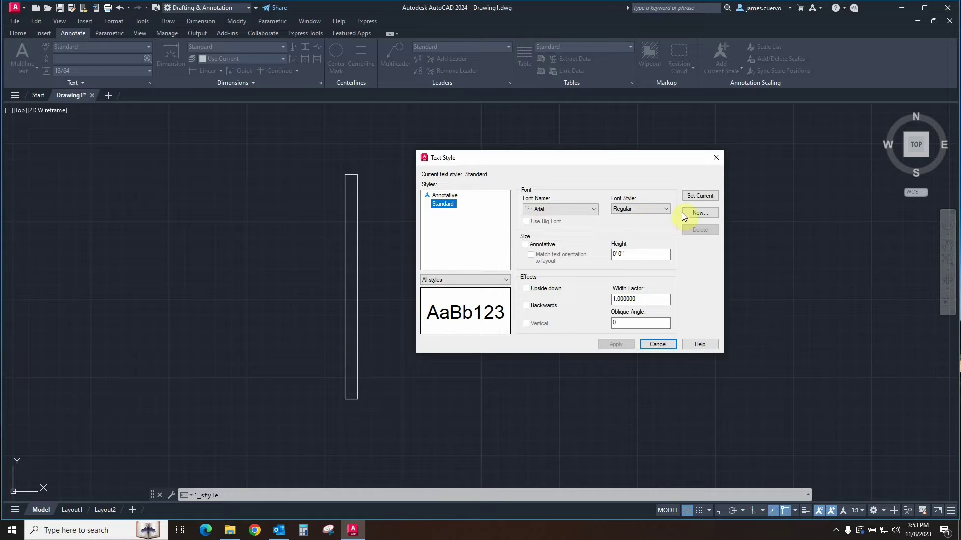
pyautogui.click(699, 213)
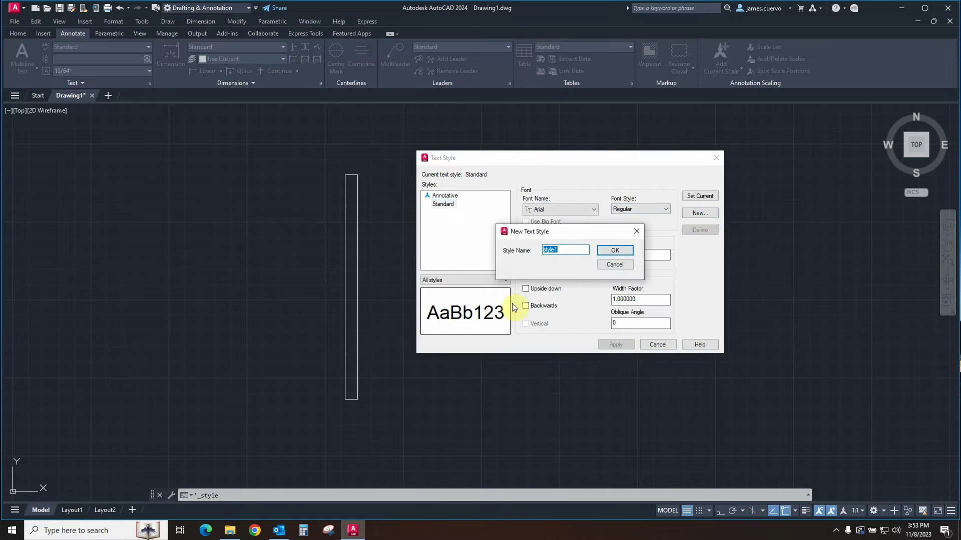
pyautogui.write('Gen Text')
pyautogui.click(613, 250)
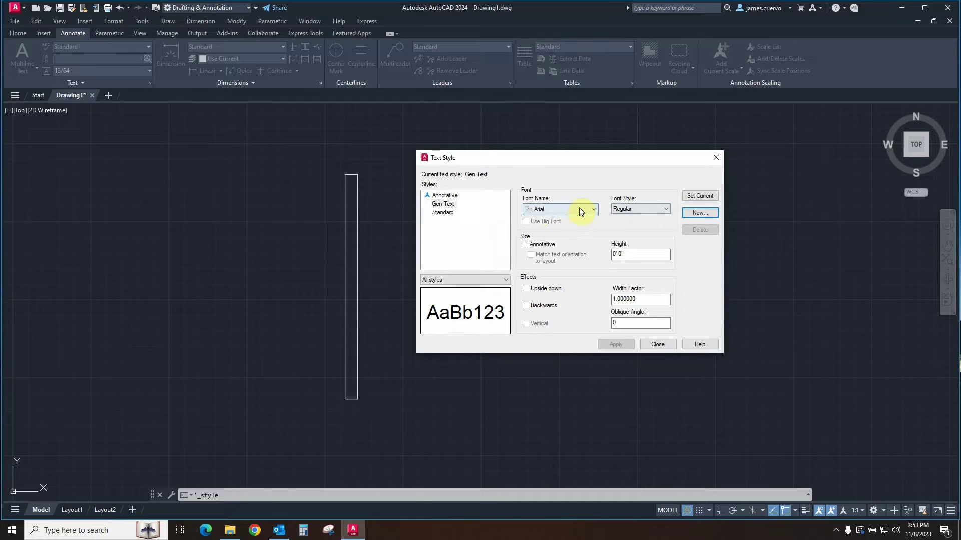
# Step: Make the Gen Text style annotative with a paper text height of 3/32" and a width factor of 0.75, and apply it
pyautogui.click(524, 244)
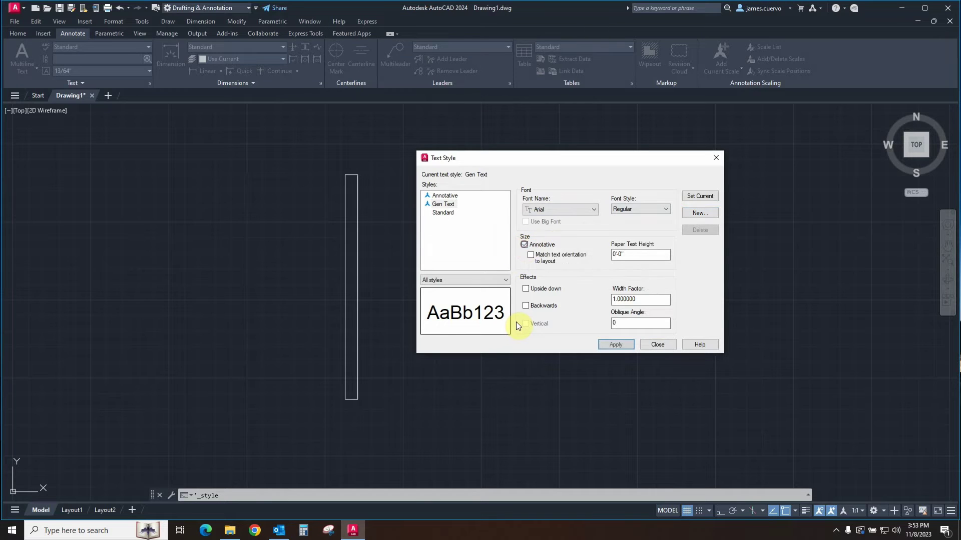
pyautogui.moveTo(635, 257); pyautogui.dragTo(515, 257)
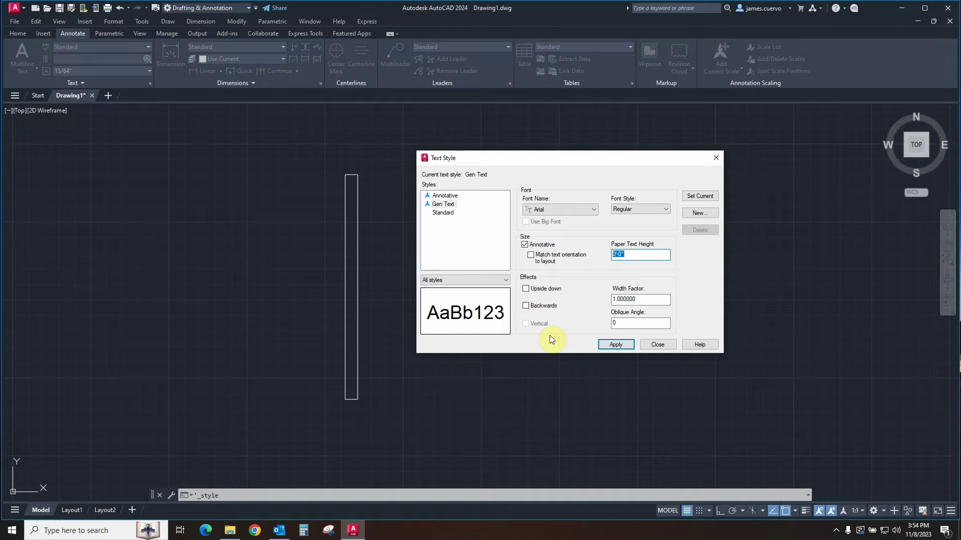
pyautogui.write('3/32')
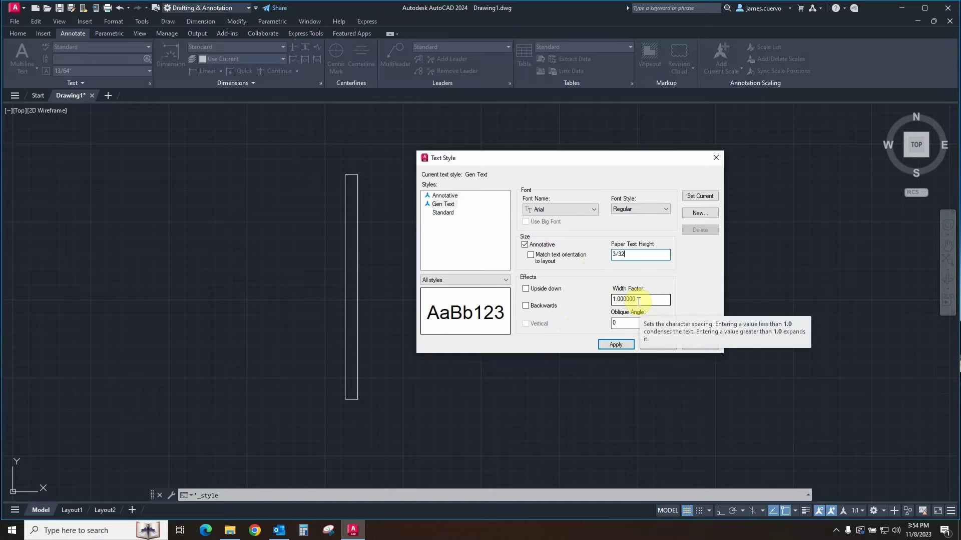
pyautogui.press('Tab')
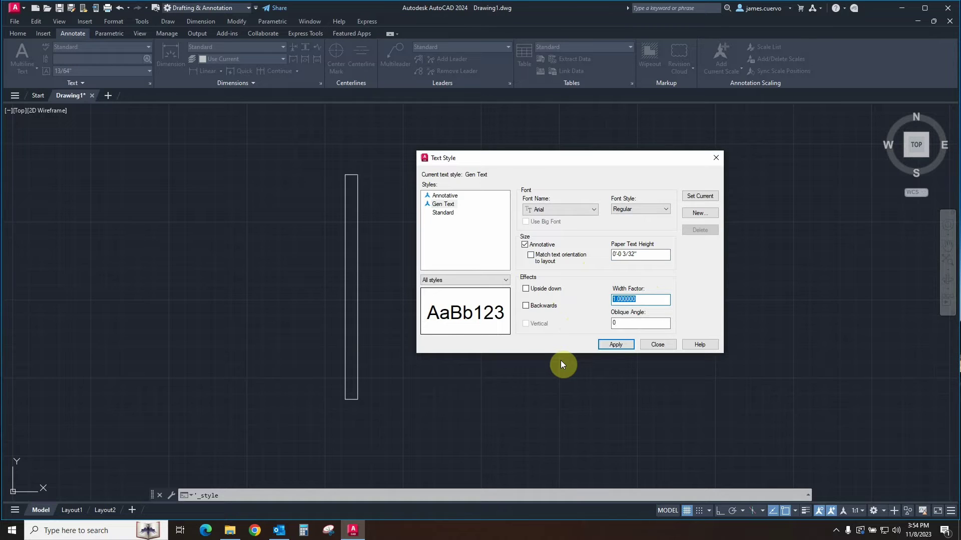
pyautogui.write('.75')
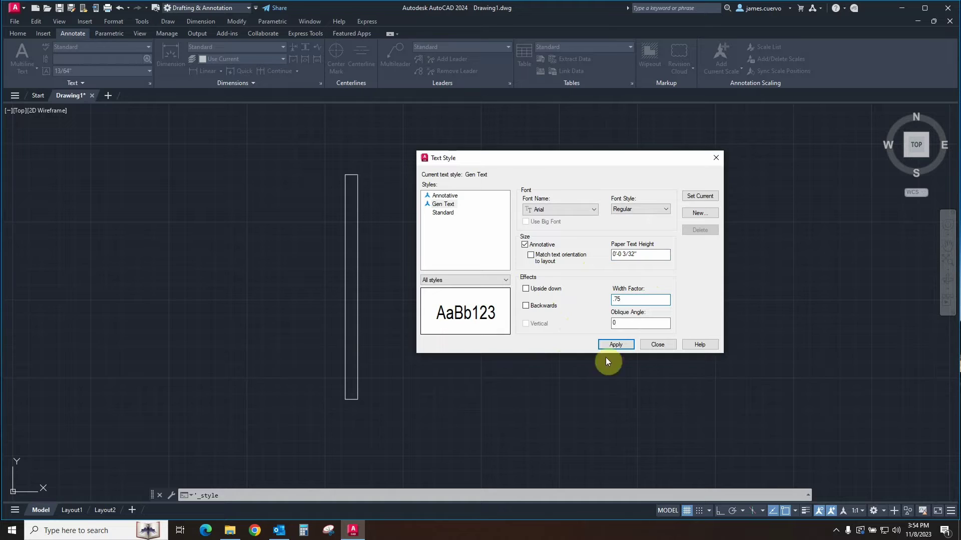
pyautogui.click(616, 346)
pyautogui.click(656, 345)
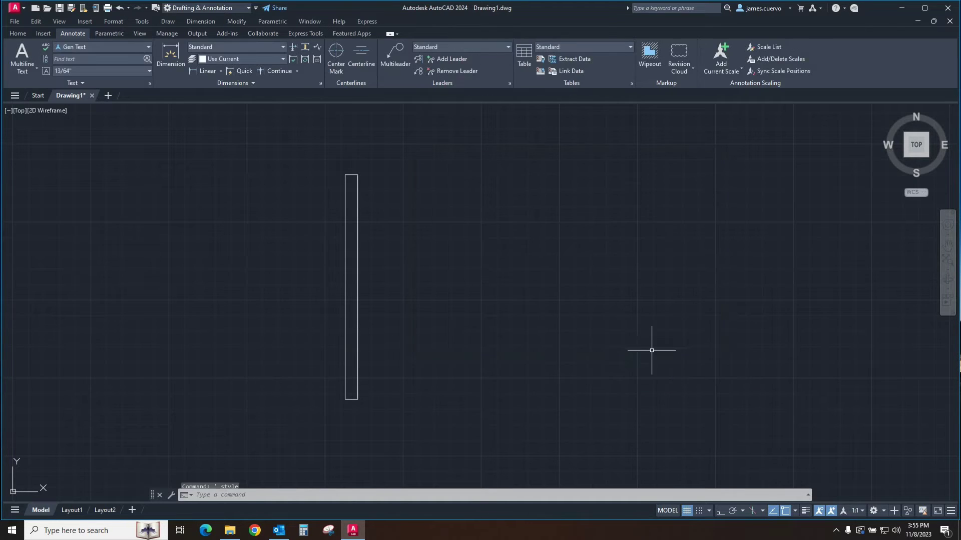
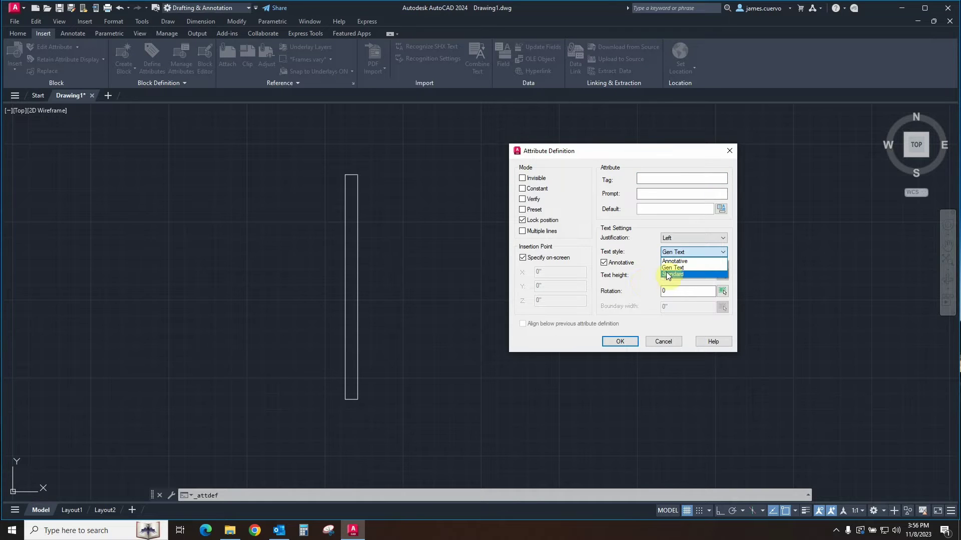
# Step: Define an attribute in the Gen Text style with tag DOOR_NUMBER, prompt "What number is this door?" and default ???
pyautogui.click(670, 268)
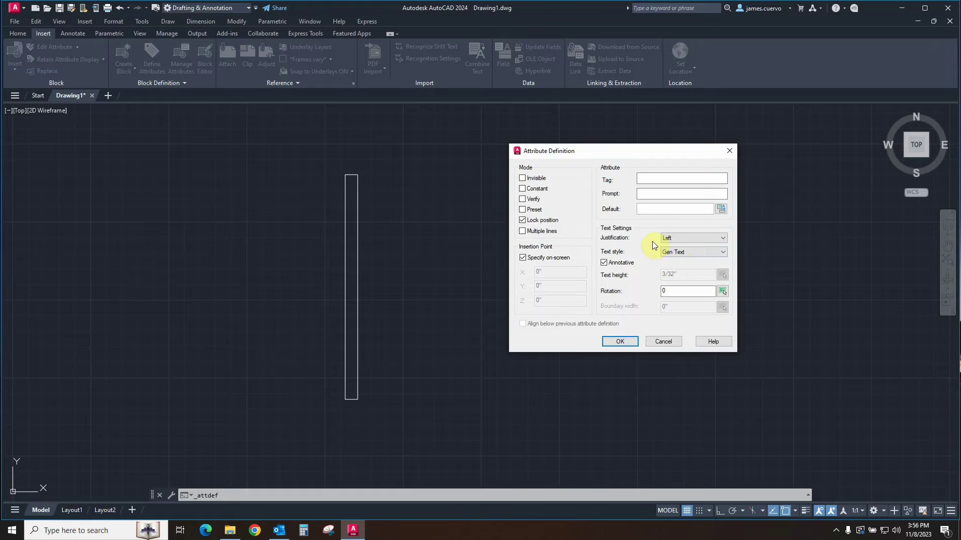
pyautogui.click(653, 179)
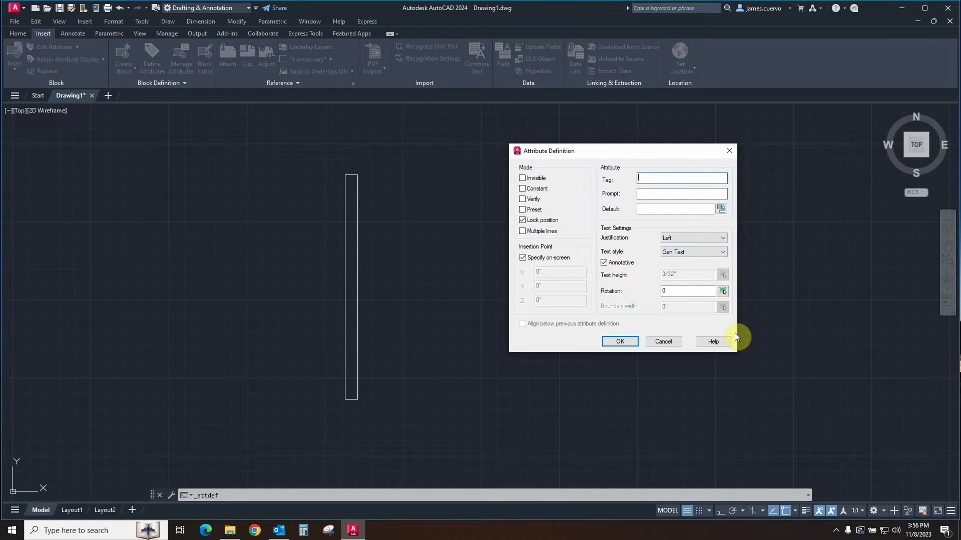
pyautogui.write('DOOR_NUMBER')
pyautogui.click(647, 192)
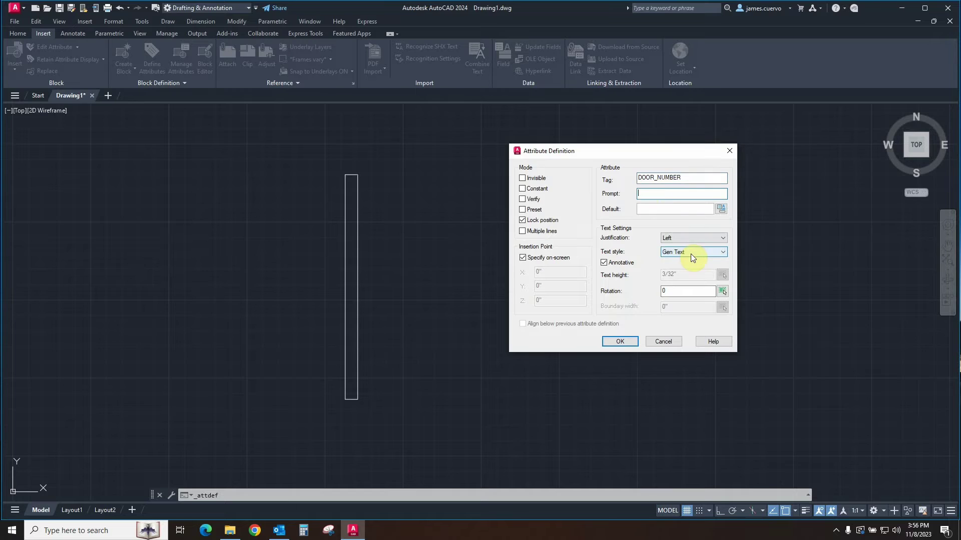
pyautogui.write('What number is this door?')
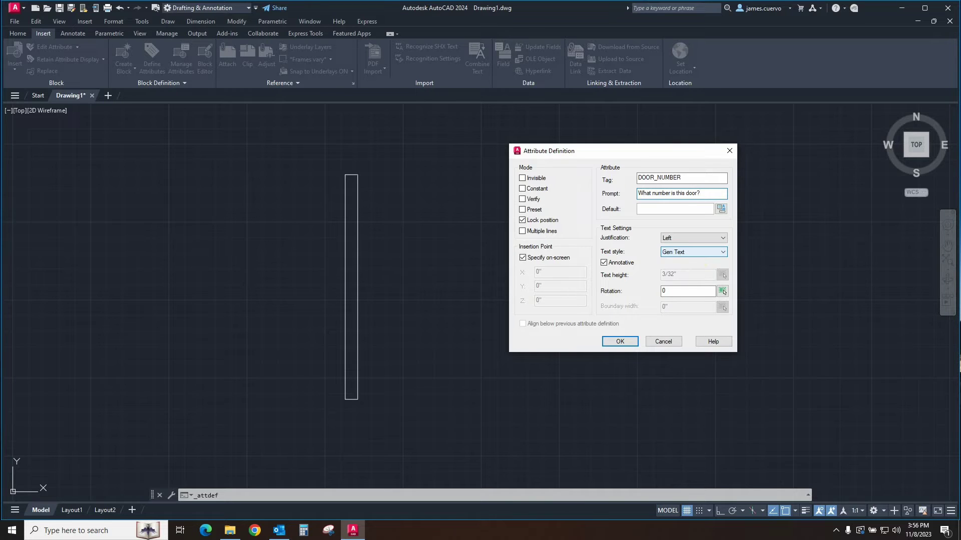
pyautogui.click(639, 210)
pyautogui.write('???')
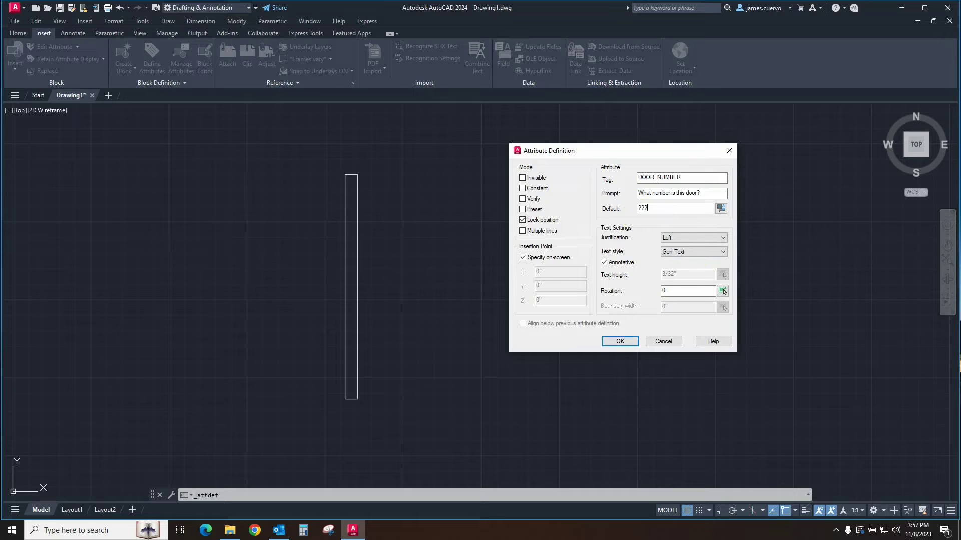
# Step: Set the attribute's justification to Middle center and place it just right of the door rectangle, near its mid-height
pyautogui.click(677, 238)
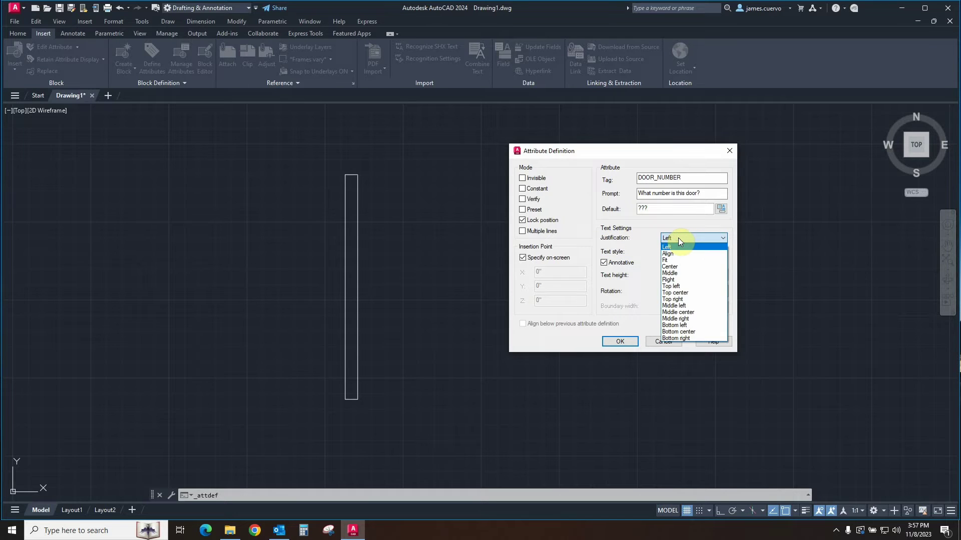
pyautogui.click(685, 313)
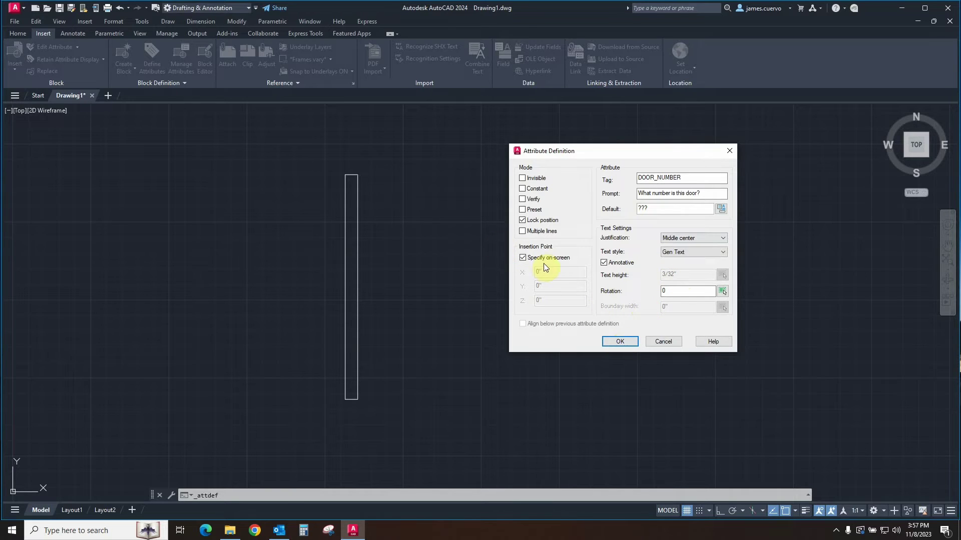
pyautogui.click(620, 341)
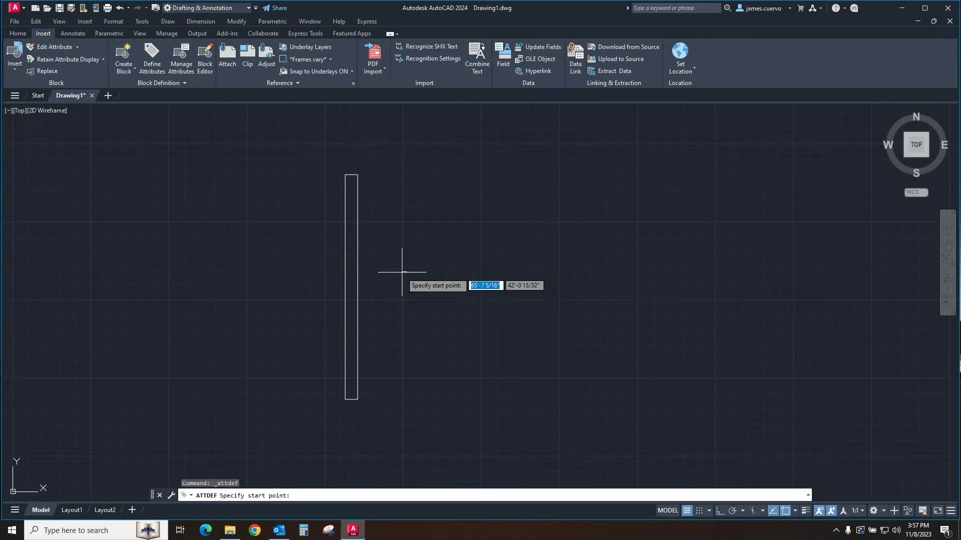
pyautogui.click(396, 287)
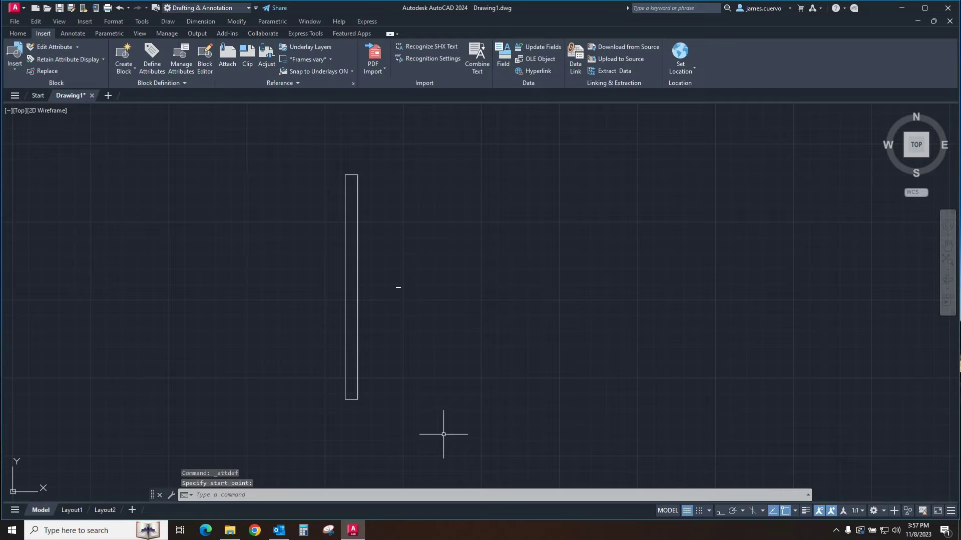
# Step: Examine the placed DOOR_NUMBER attribute up close and select it to inspect its insertion point
pyautogui.scroll(4, 382, 298)
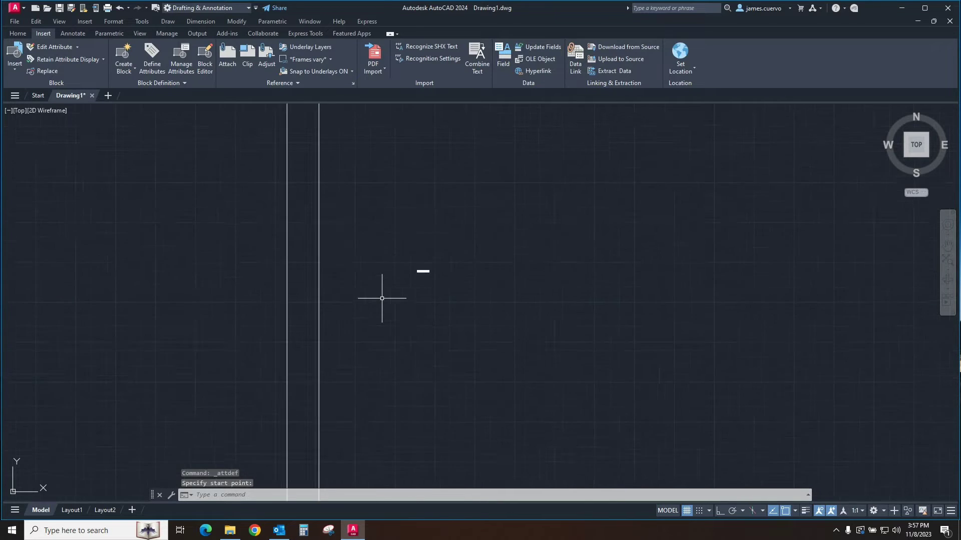
pyautogui.scroll(5, 382, 299)
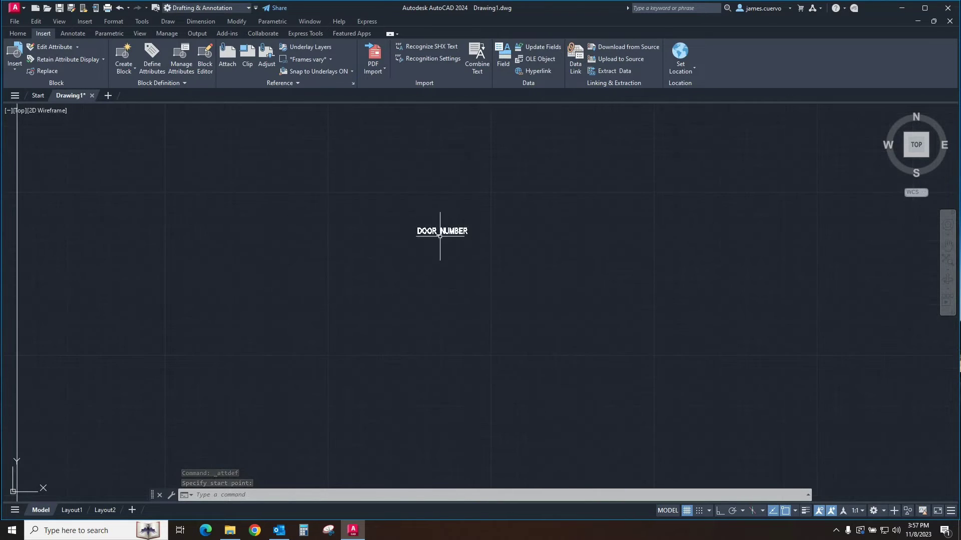
pyautogui.scroll(-4, 440, 235)
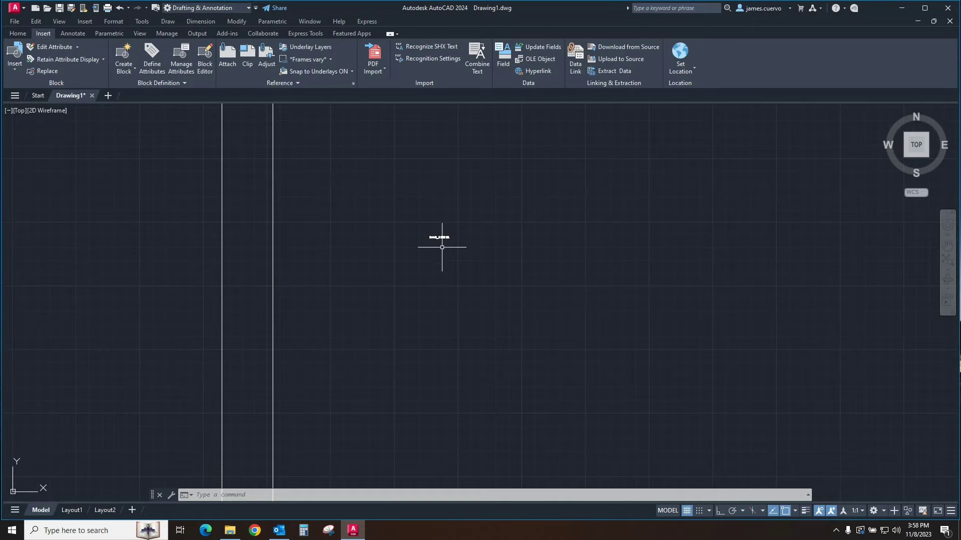
pyautogui.scroll(8, 441, 247)
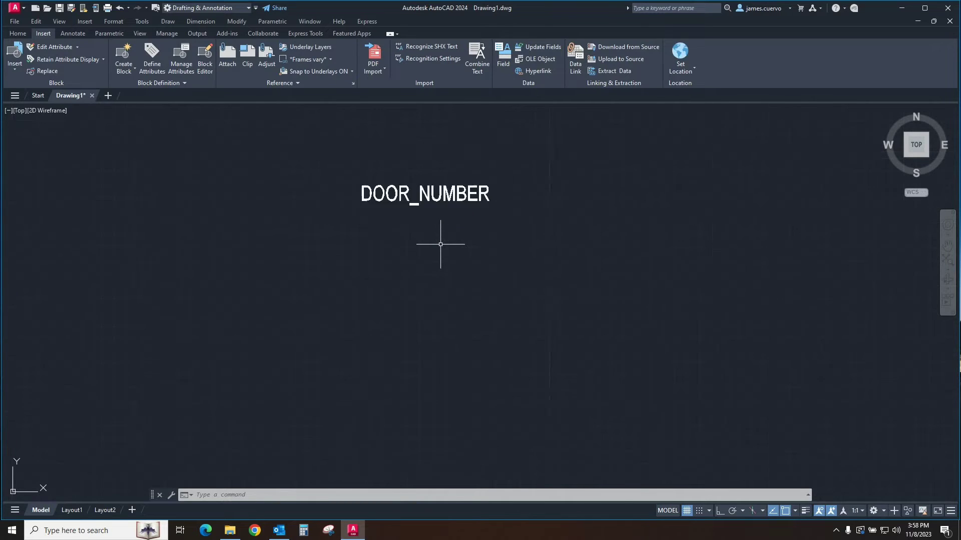
pyautogui.scroll(-3, 441, 266)
pyautogui.scroll(3, 441, 263)
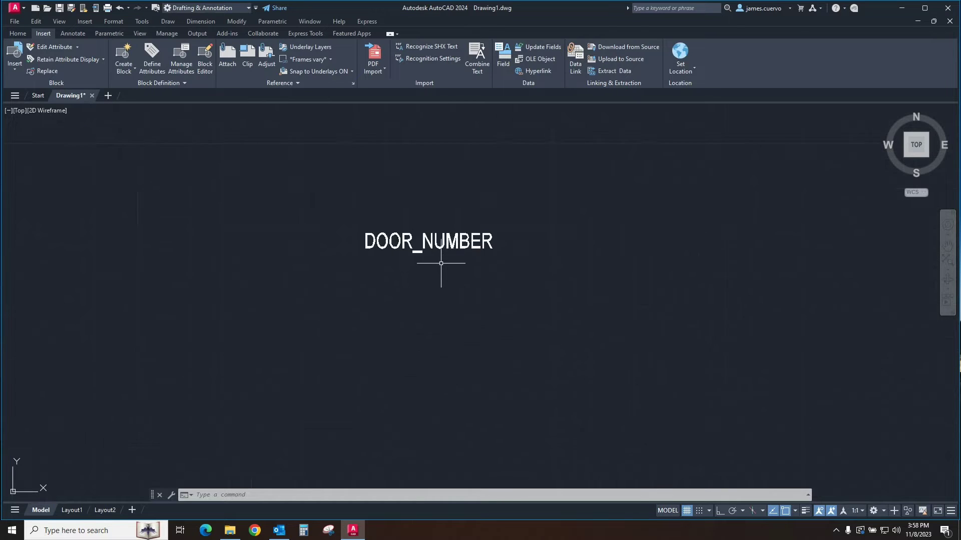
pyautogui.scroll(4, 441, 264)
pyautogui.click(435, 218)
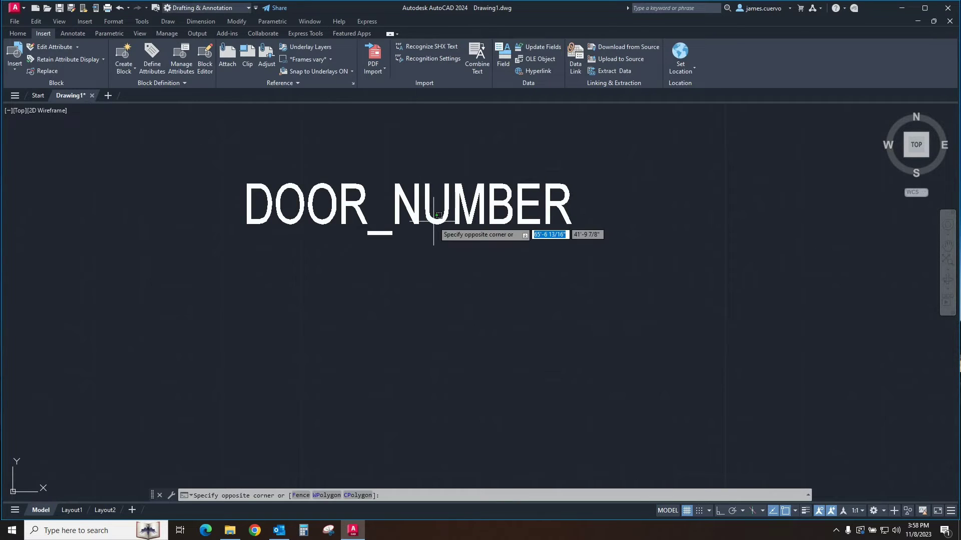
pyautogui.click(415, 233)
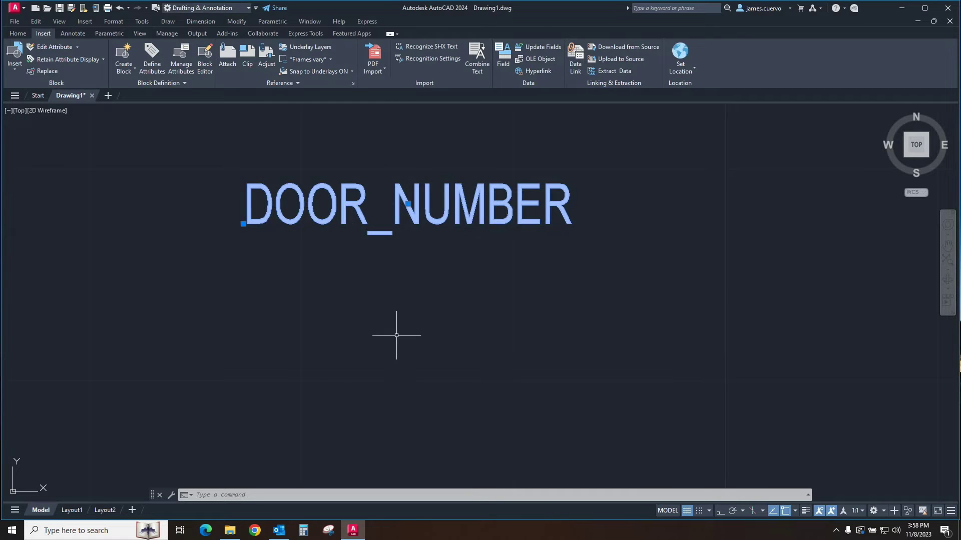
# Step: Start a center-based ellipse and enable the Insertion object snap for picking its center
pyautogui.click(18, 33)
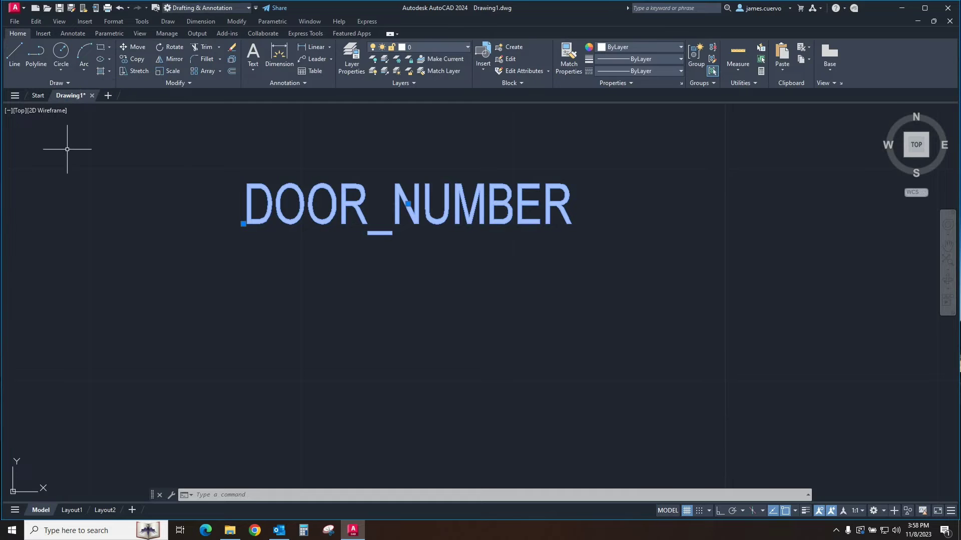
pyautogui.click(102, 69)
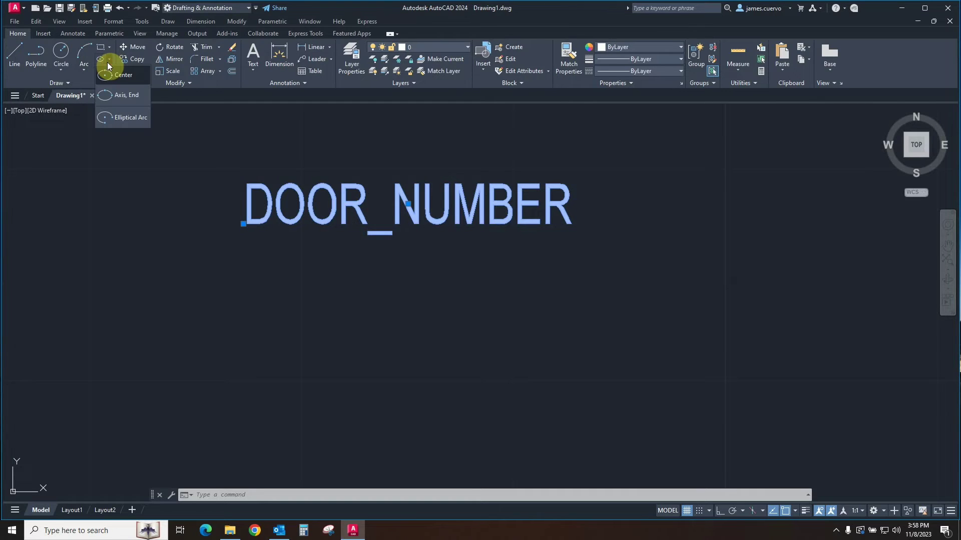
pyautogui.click(122, 76)
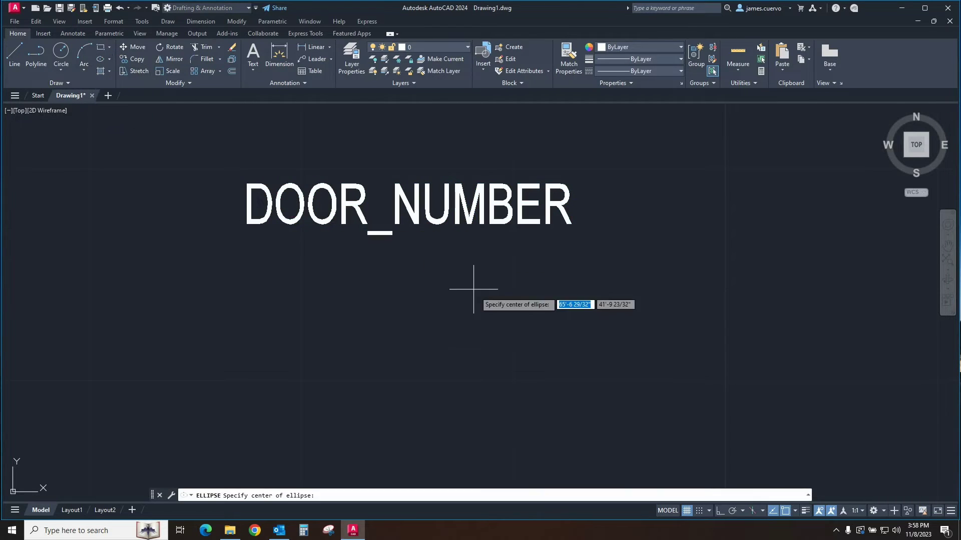
pyautogui.click(796, 511)
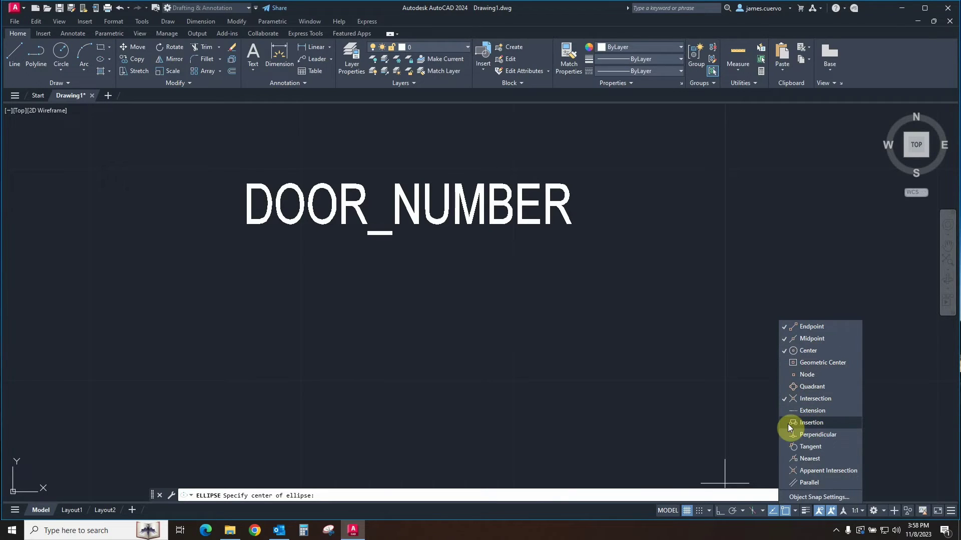
pyautogui.click(454, 279)
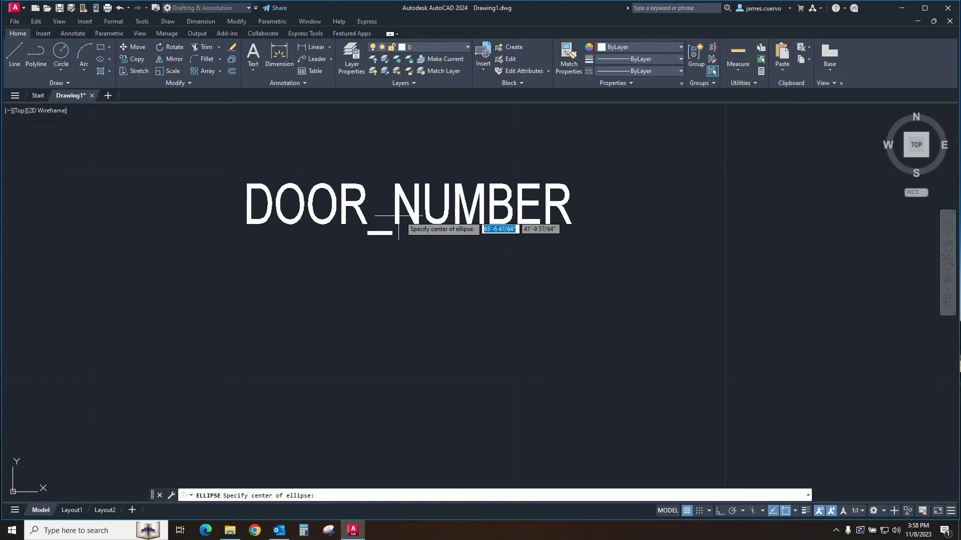
pyautogui.click(785, 511)
pyautogui.click(793, 512)
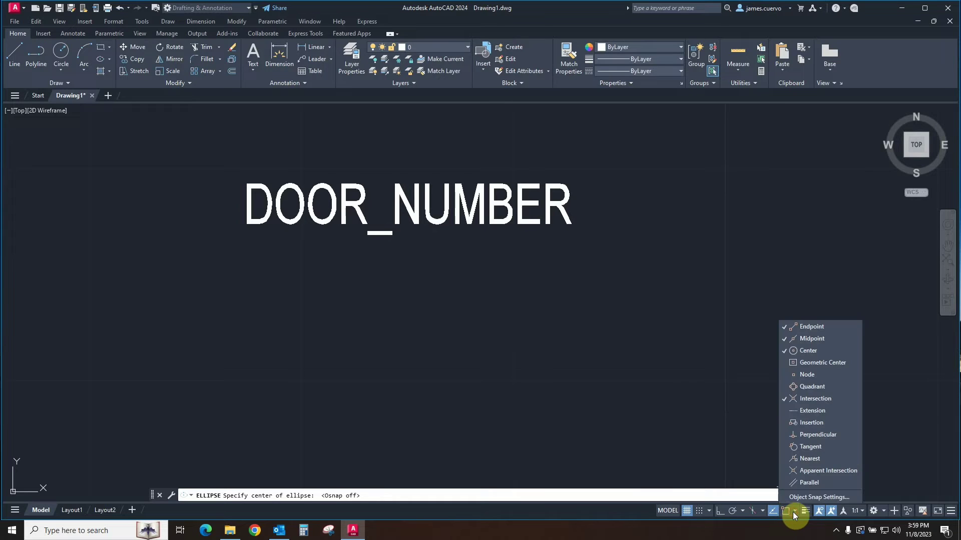
pyautogui.click(785, 510)
pyautogui.click(784, 511)
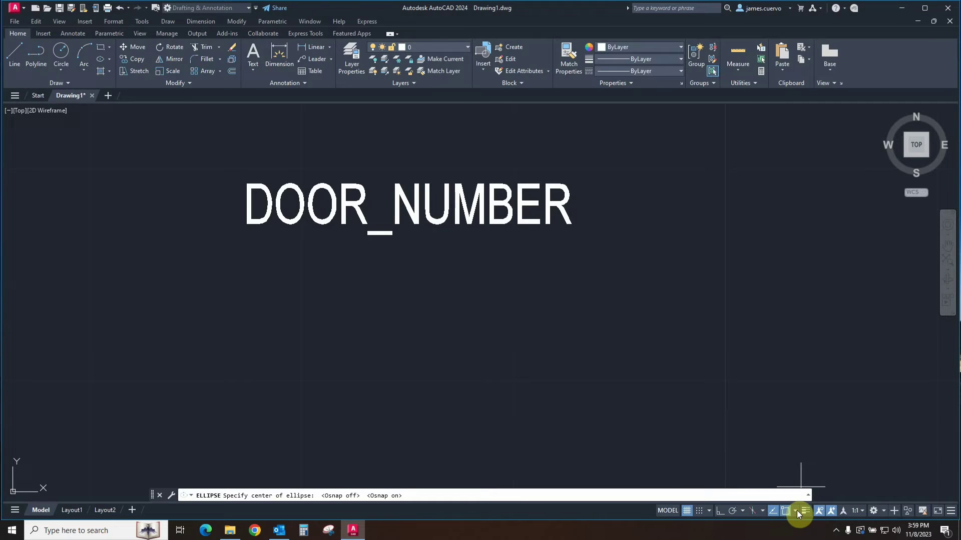
pyautogui.click(795, 511)
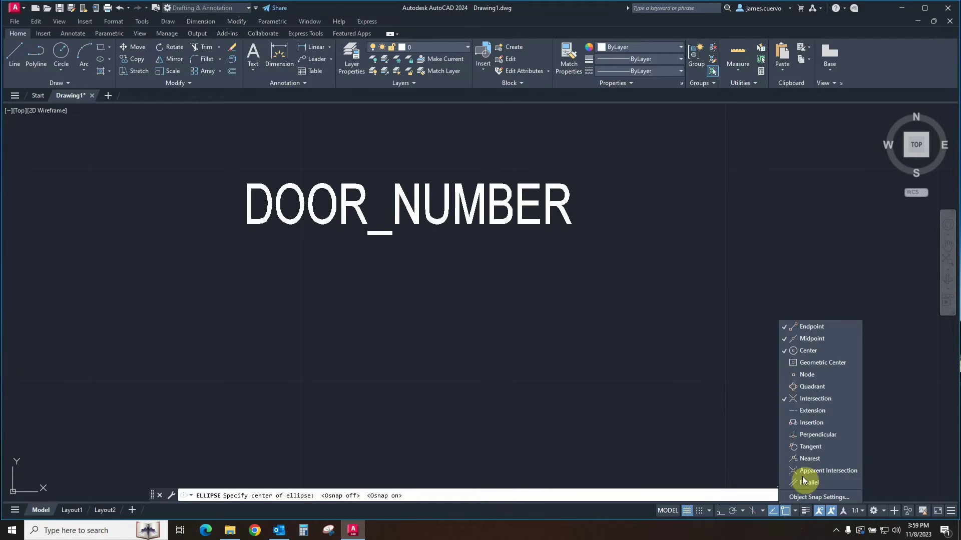
pyautogui.click(805, 423)
pyautogui.click(554, 427)
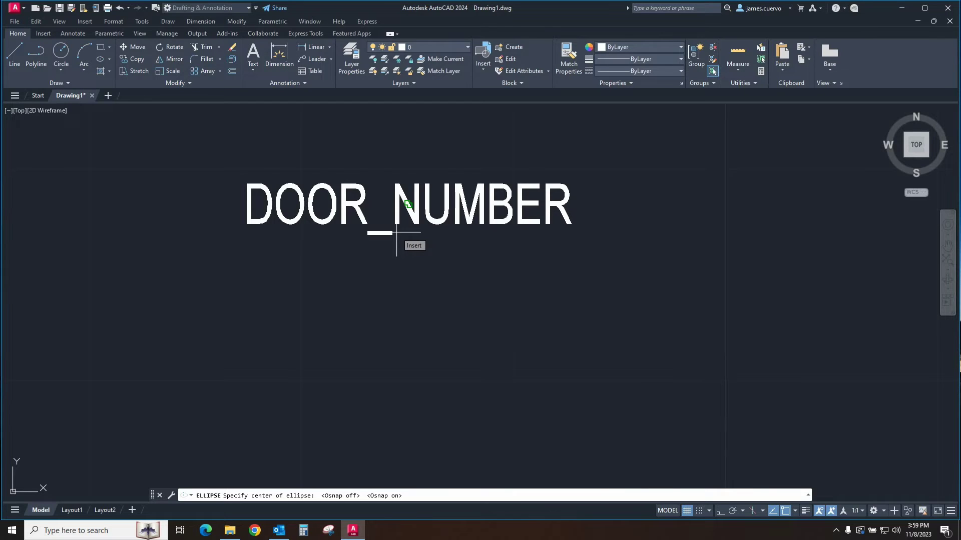
# Step: Draw an ellipse centered on the DOOR_NUMBER insertion point with Ortho on, its horizontal half-axis about 9/64" and vertical half-axis slightly shorter
pyautogui.click(399, 230)
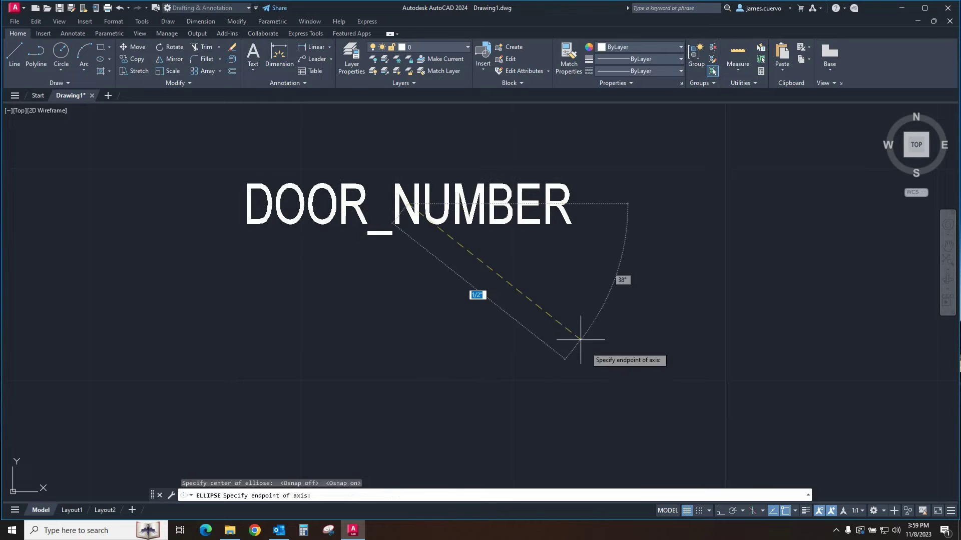
pyautogui.click(719, 511)
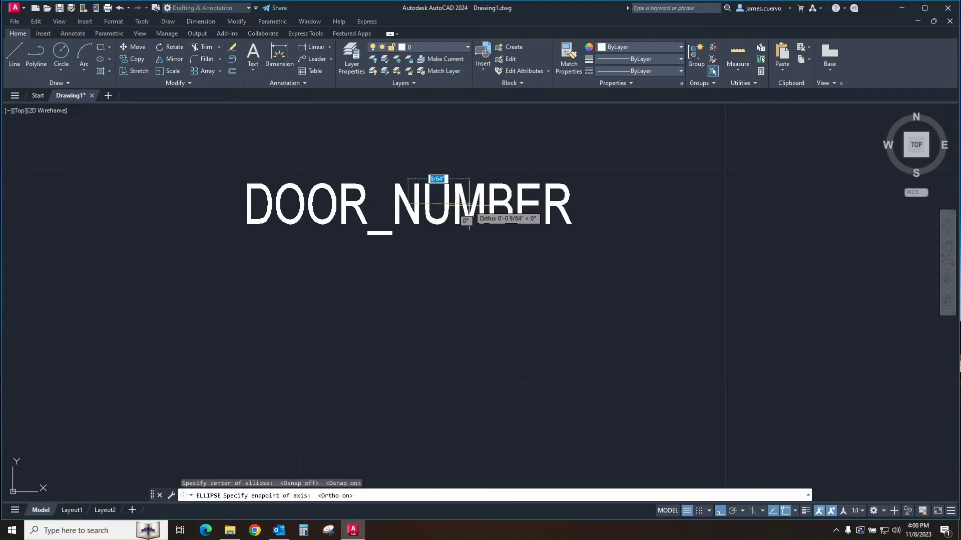
pyautogui.click(469, 223)
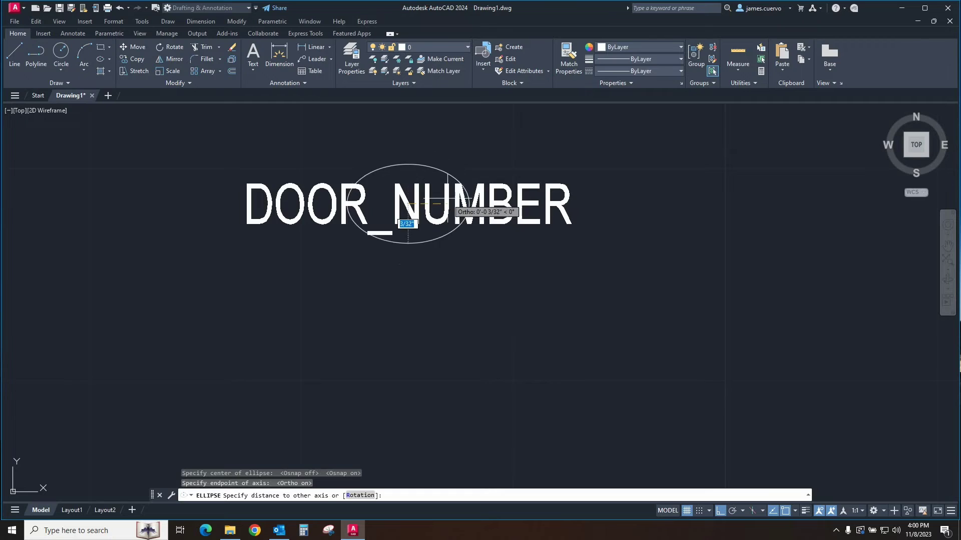
pyautogui.click(410, 160)
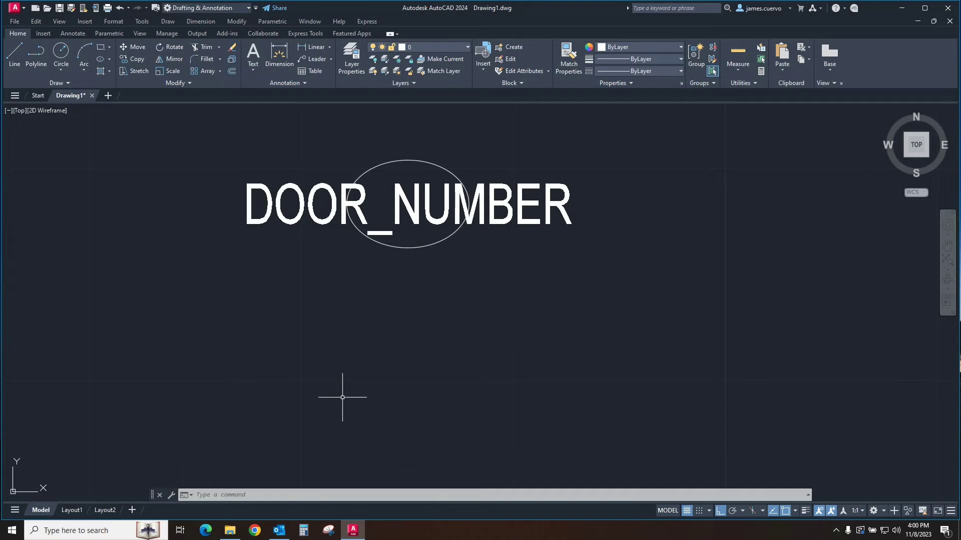
pyautogui.click(412, 216)
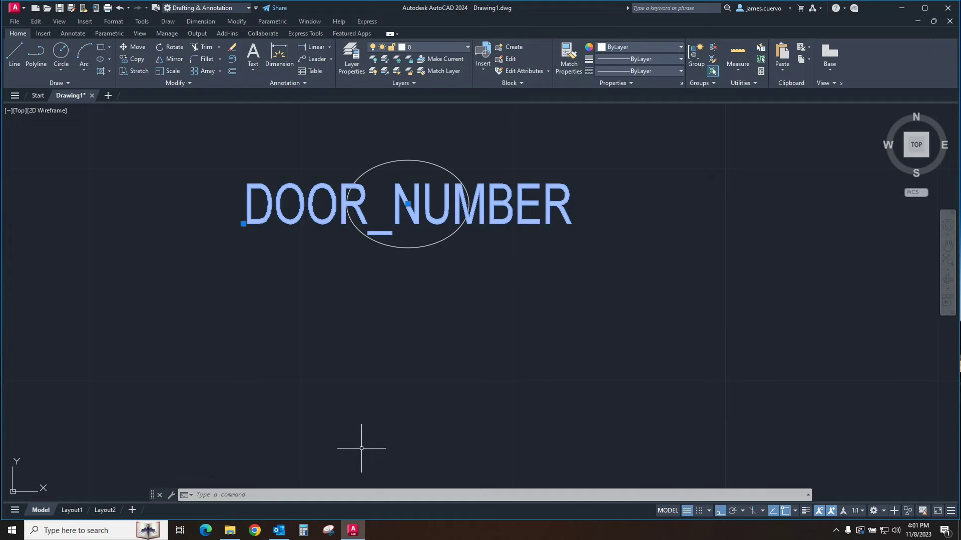
pyautogui.press('Escape')
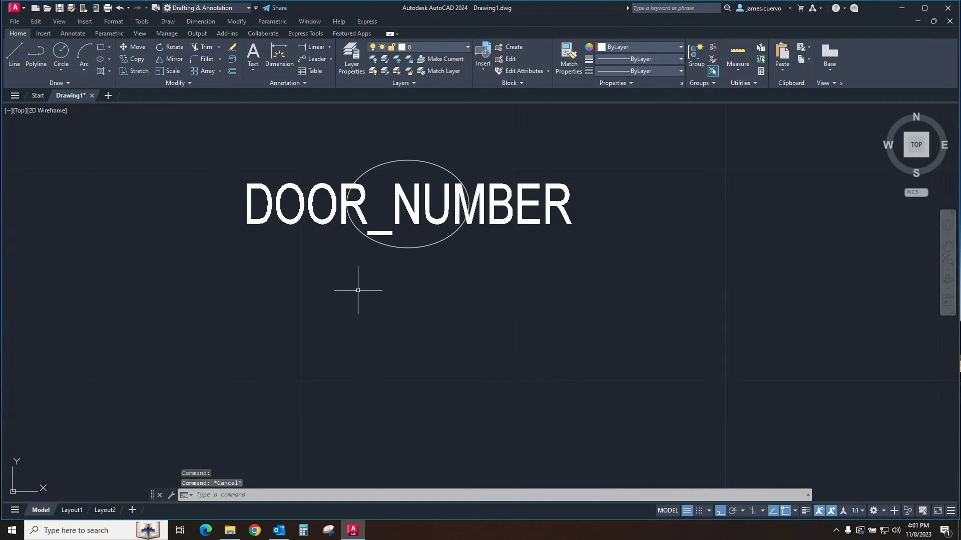
# Step: Start a new block definition and name it DOOR-TAG
pyautogui.click(43, 33)
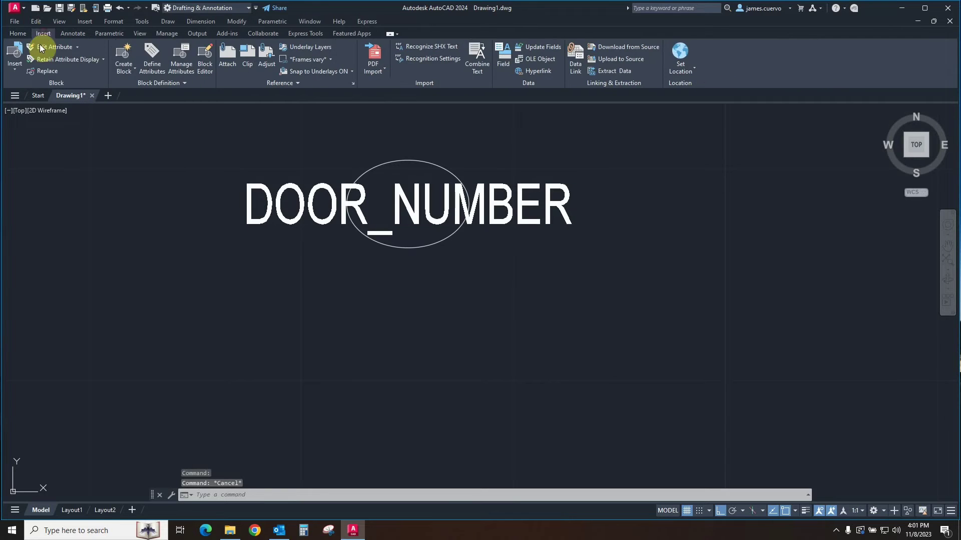
pyautogui.click(135, 72)
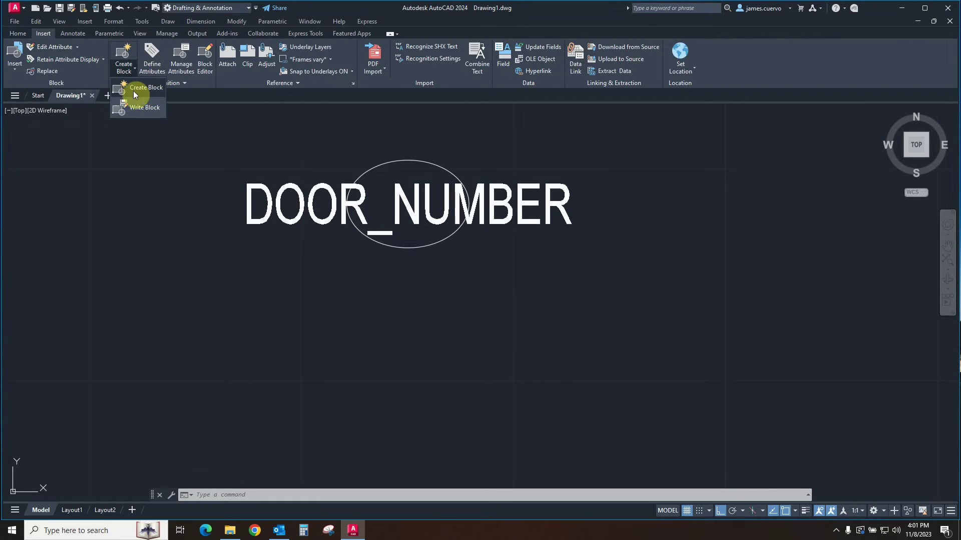
pyautogui.click(135, 90)
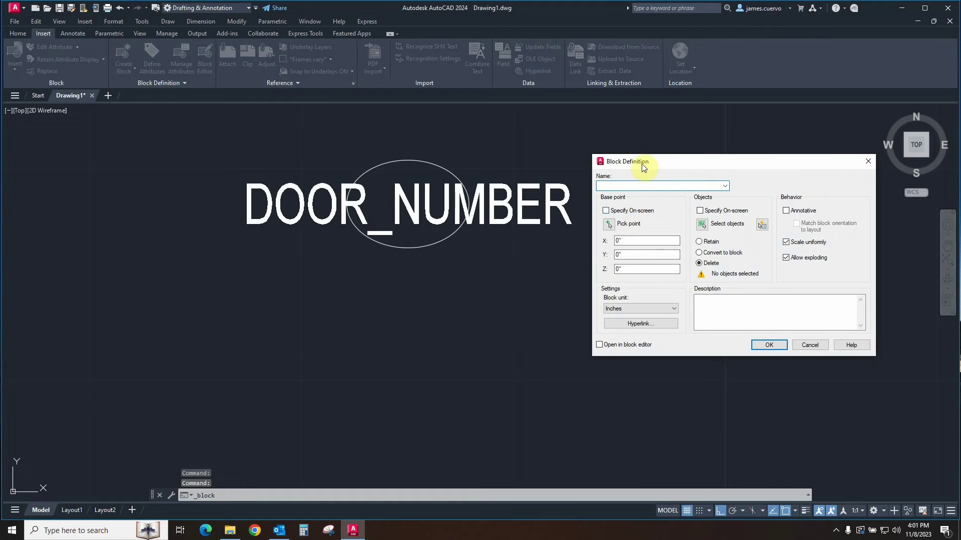
pyautogui.moveTo(662, 161); pyautogui.dragTo(653, 150)
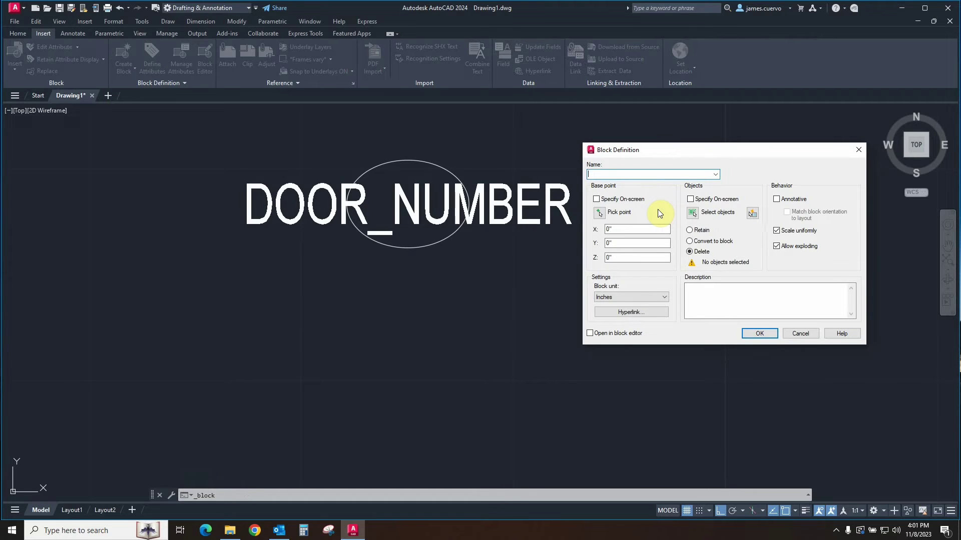
pyautogui.write('DOOR-TAG')
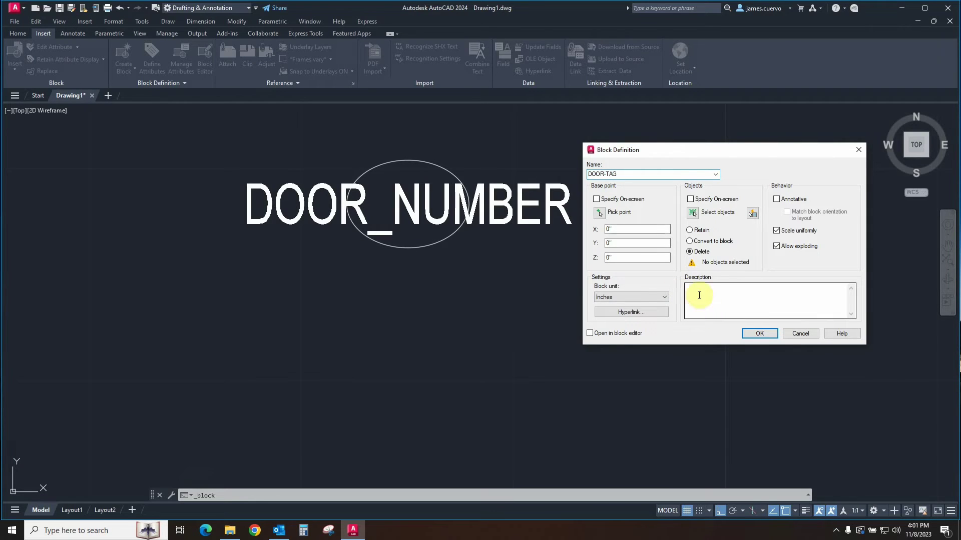
# Step: Select the ellipse and the DOOR_NUMBER attribute as the block's objects and set its base point at the ellipse's center
pyautogui.click(692, 213)
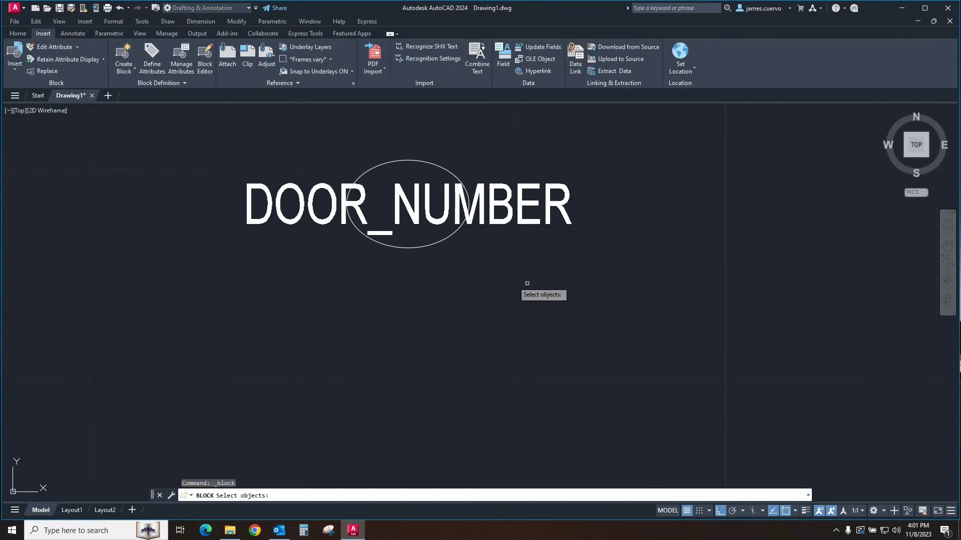
pyautogui.click(451, 148)
pyautogui.click(403, 170)
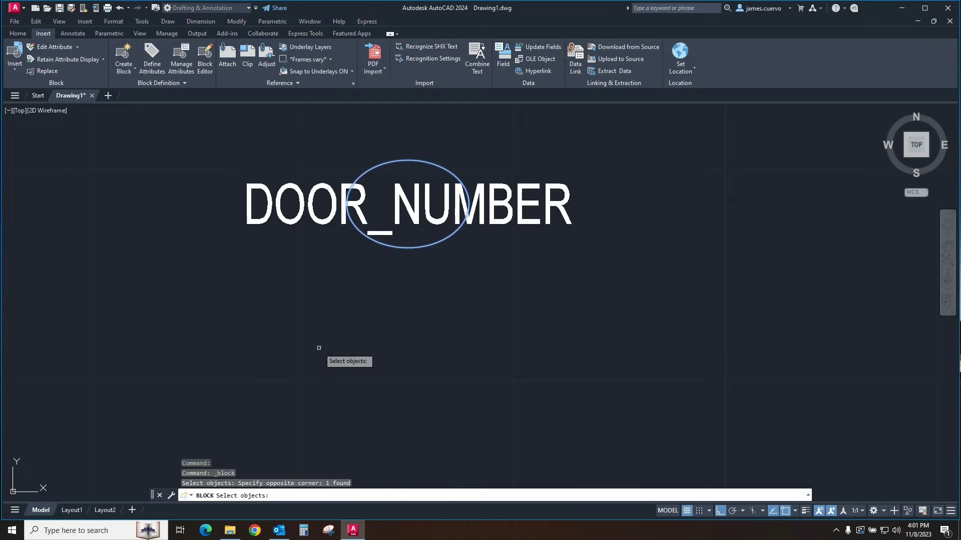
pyautogui.click(320, 224)
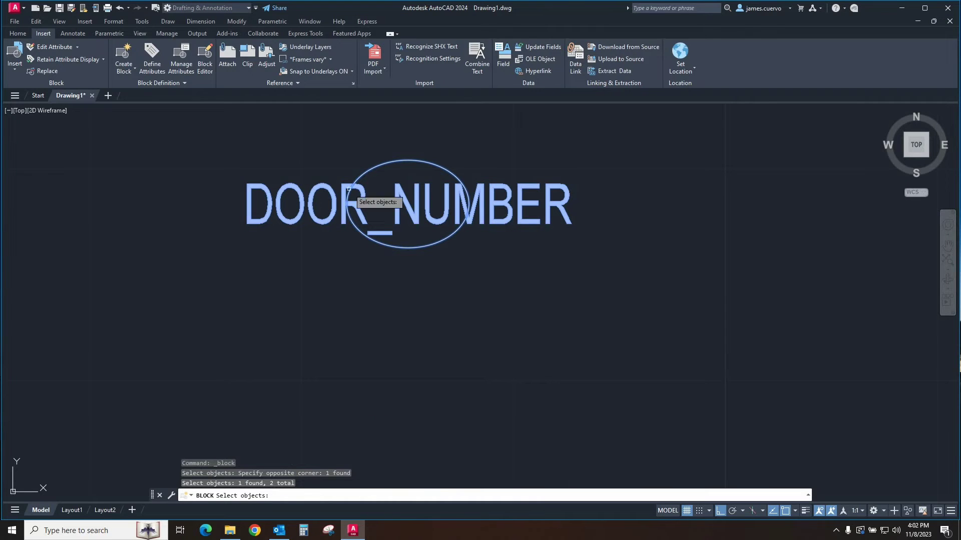
pyautogui.moveTo(364, 526)
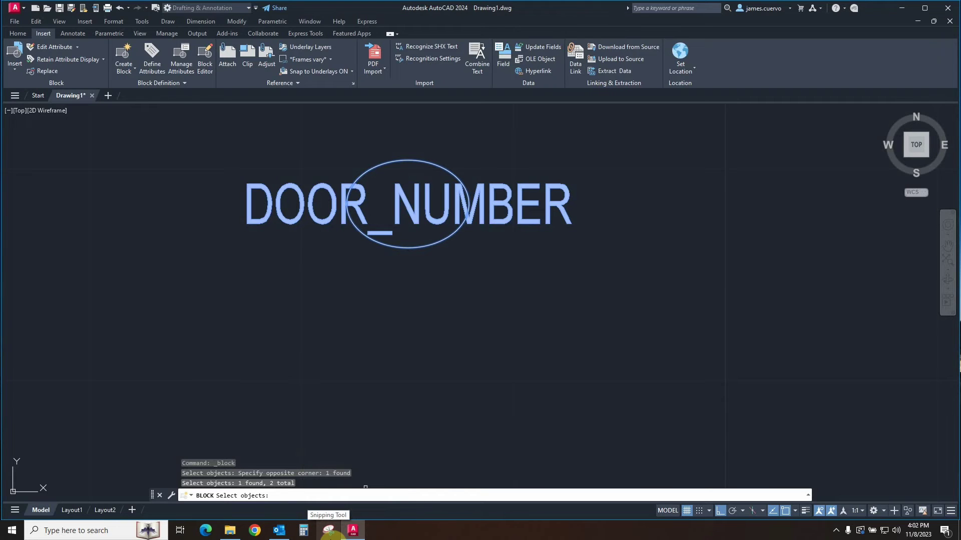
pyautogui.press('Return')
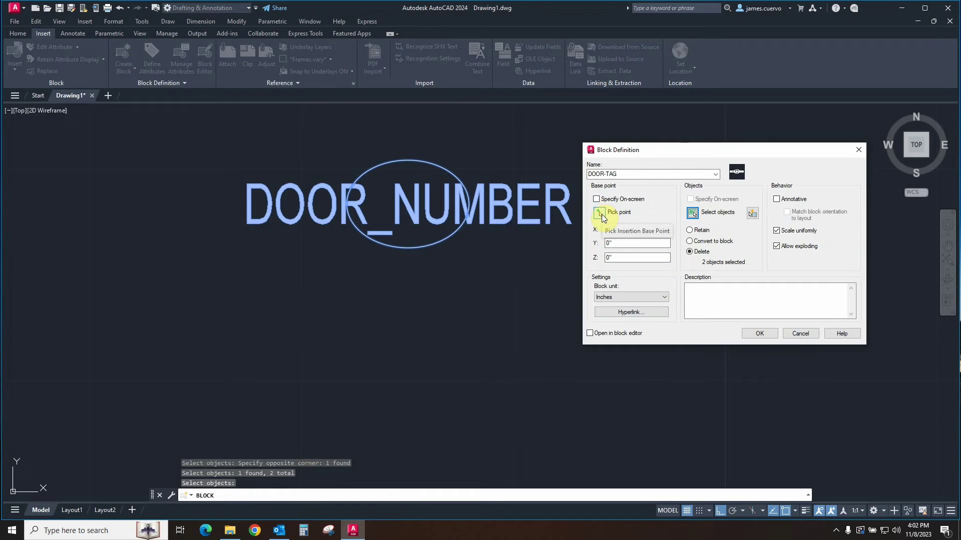
pyautogui.click(599, 213)
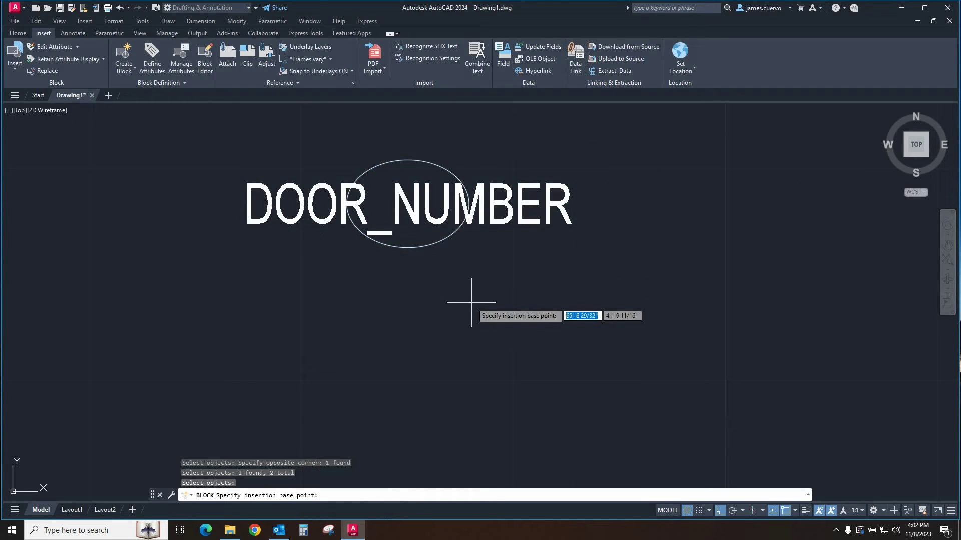
pyautogui.click(425, 239)
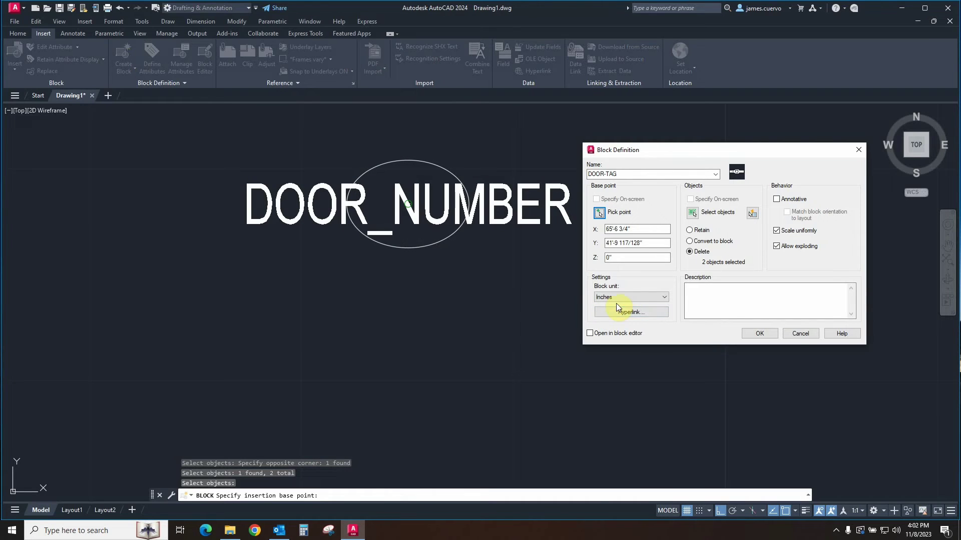
# Step: Make the block annotative and create it with the description ANNOTATIVE DOOR TAG
pyautogui.click(777, 200)
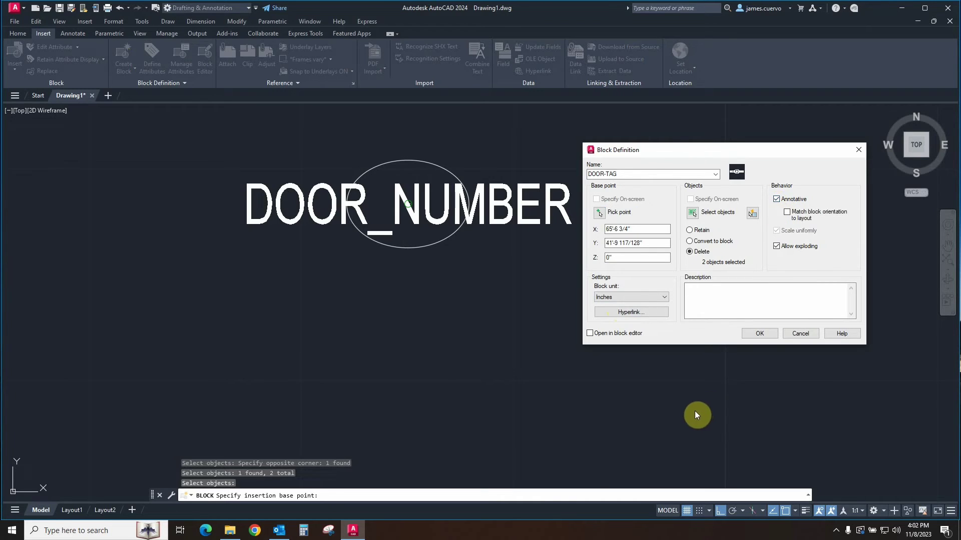
pyautogui.click(698, 293)
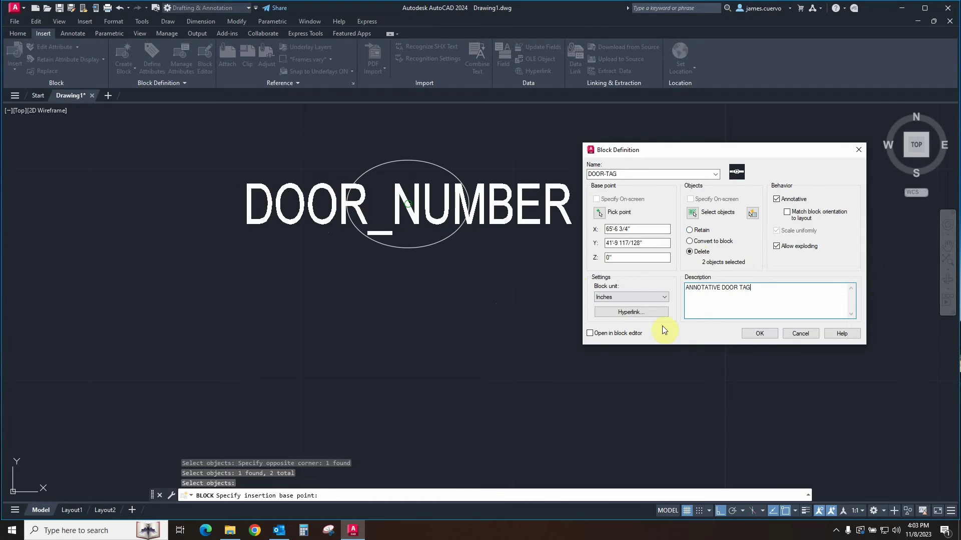
pyautogui.click(759, 334)
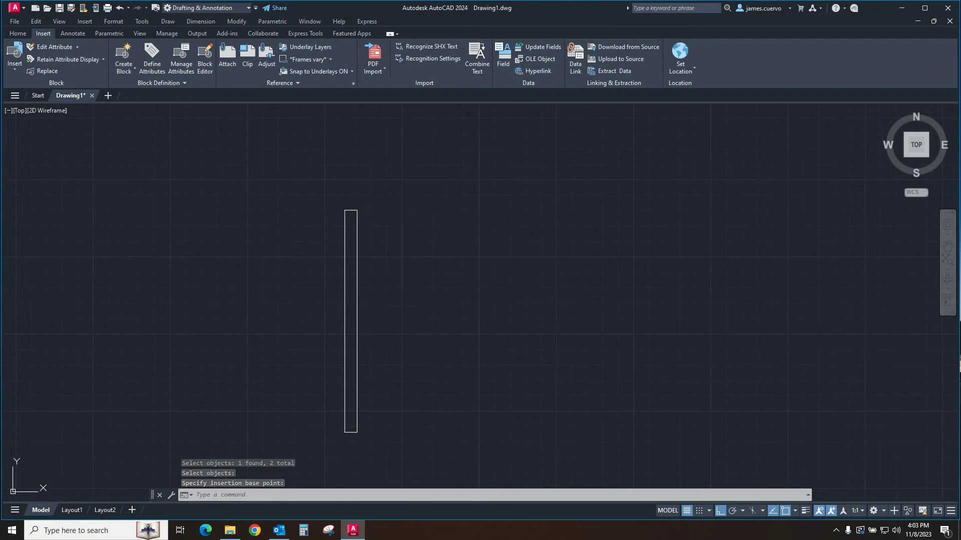
# Step: Insert the DOOR-TAG block just right of the door rectangle, near its mid-height, with door number 101
pyautogui.moveTo(373, 292); pyautogui.dragTo(360, 285, button='middle')
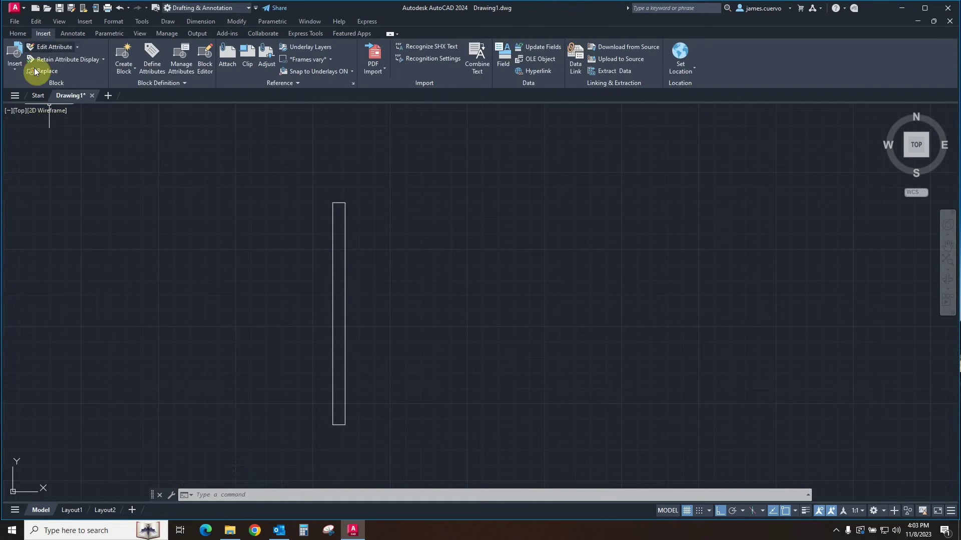
pyautogui.click(12, 73)
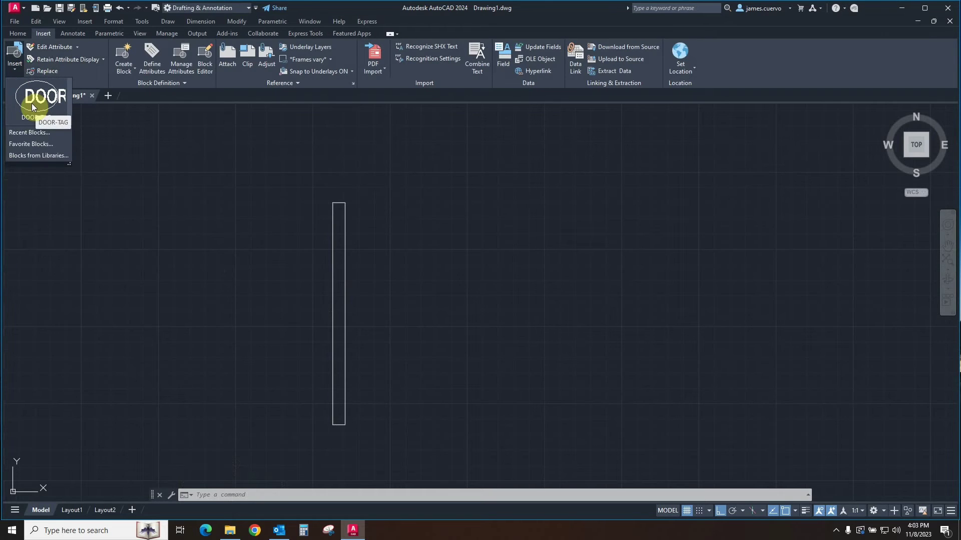
pyautogui.click(31, 103)
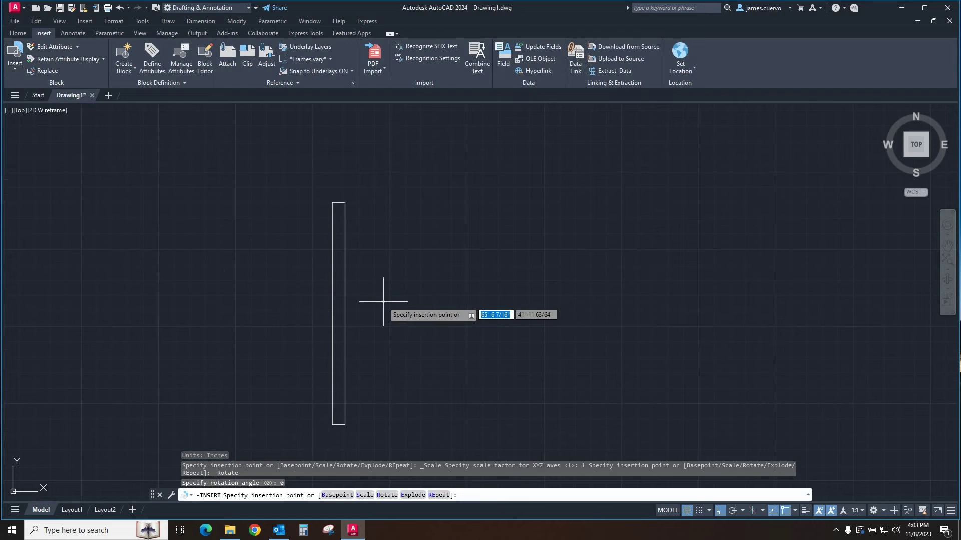
pyautogui.click(367, 306)
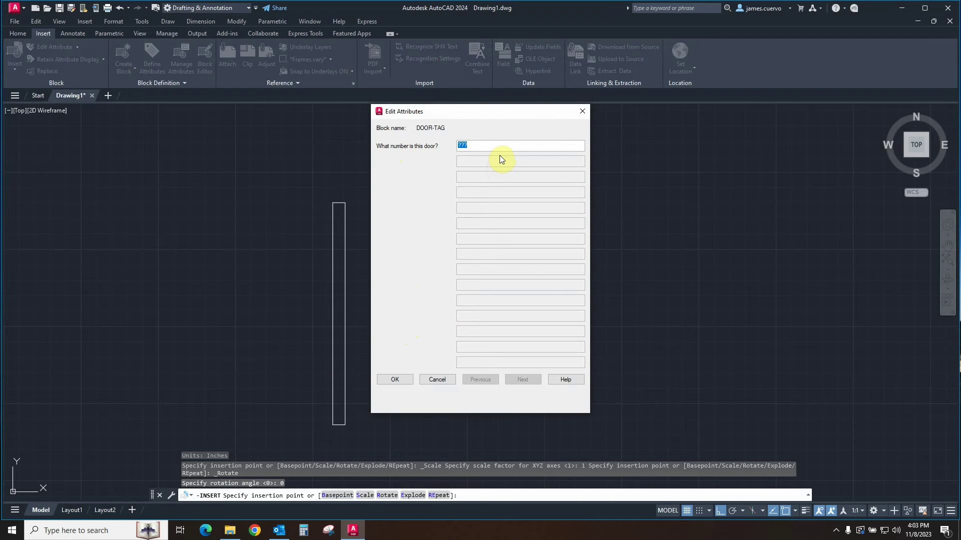
pyautogui.write('101')
pyautogui.click(394, 380)
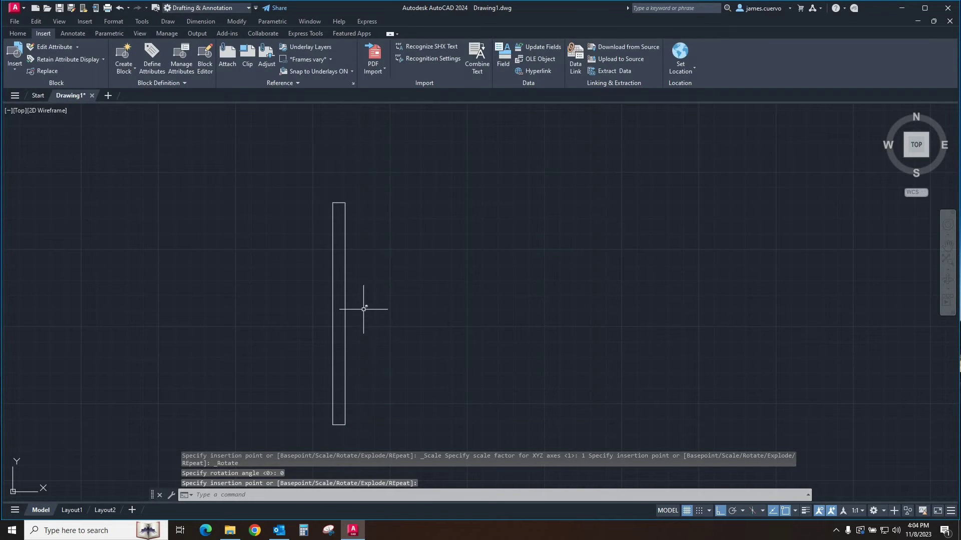
# Step: Check the inserted door tag up close and set the annotation scale to 1/4" = 1'-0"
pyautogui.scroll(5, 364, 309)
pyautogui.scroll(5, 372, 310)
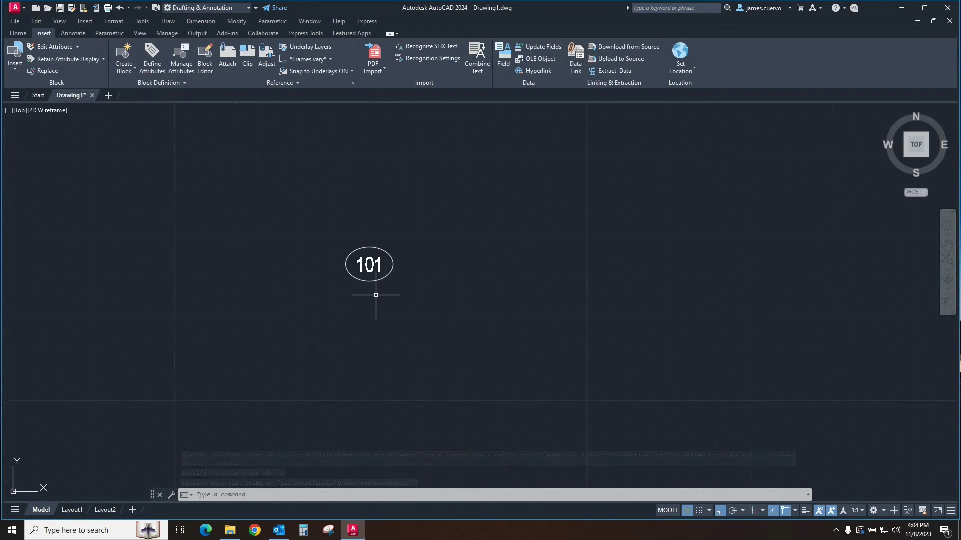
pyautogui.scroll(-8, 374, 295)
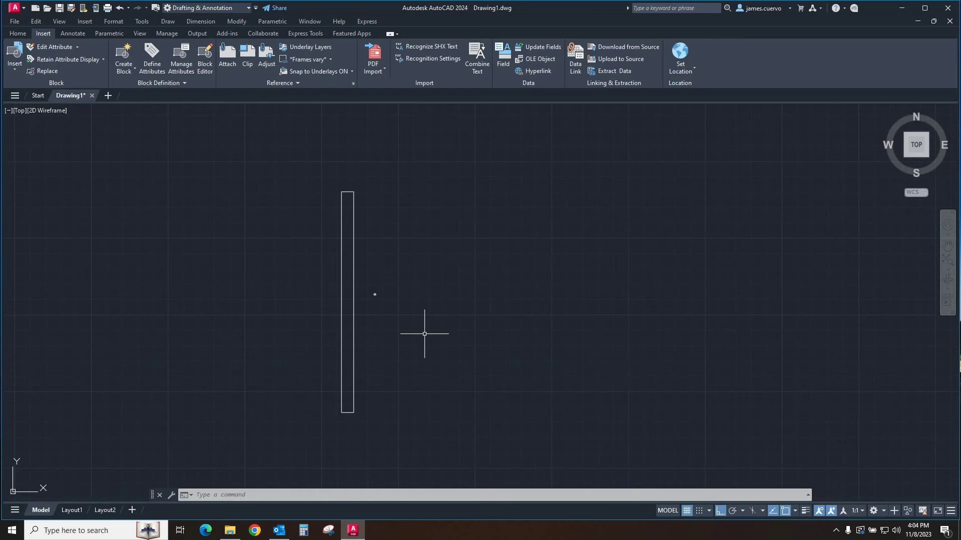
pyautogui.click(861, 508)
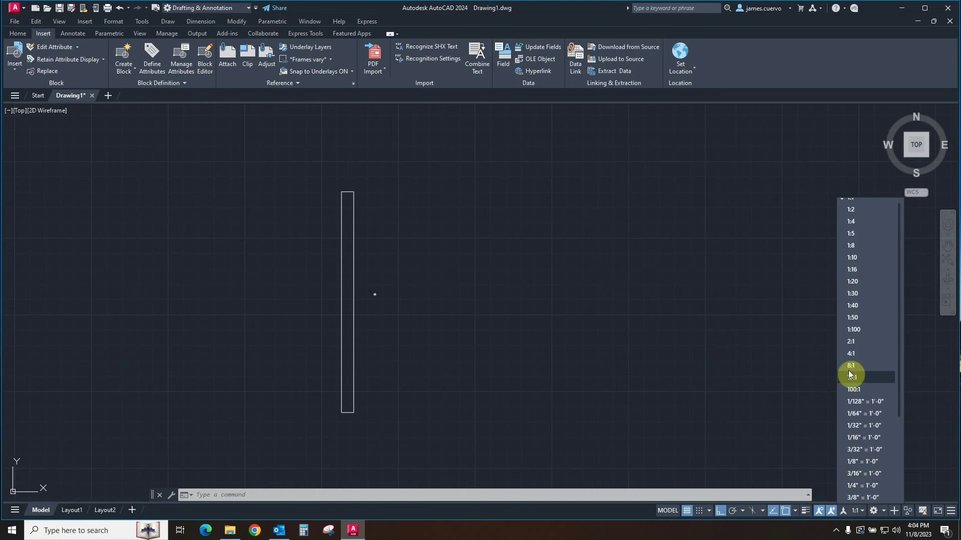
pyautogui.click(856, 485)
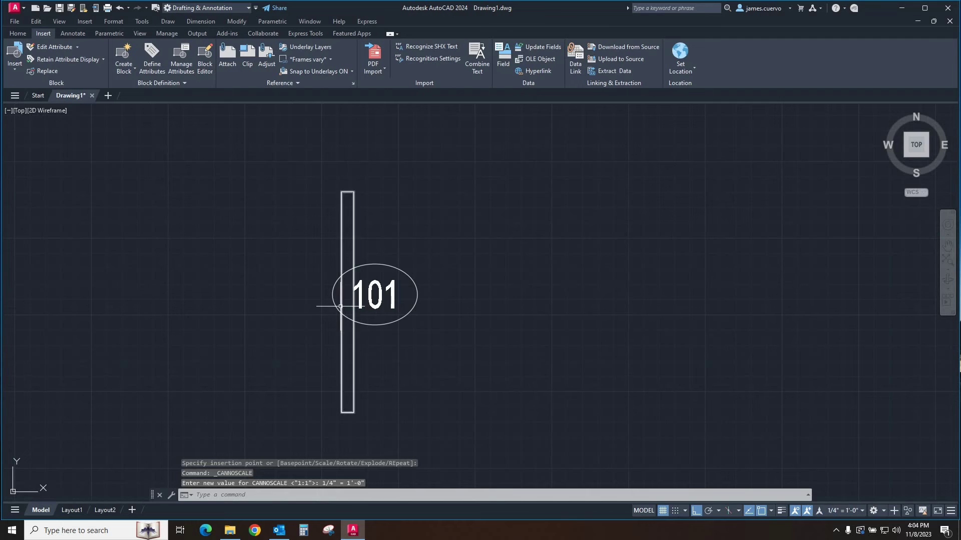
pyautogui.write('m')
pyautogui.press('Return')
pyautogui.click(423, 245)
pyautogui.click(395, 275)
pyautogui.press('Return')
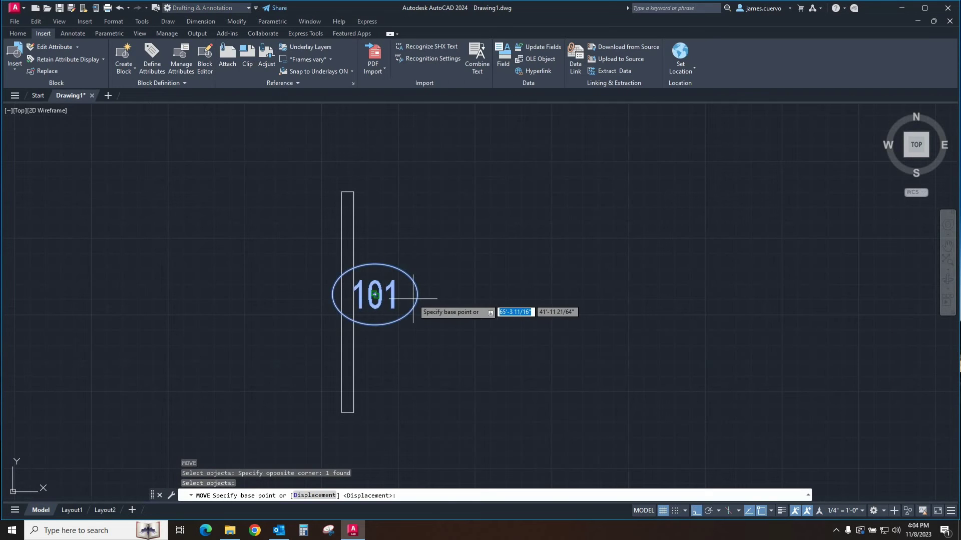
pyautogui.press('Escape')
# Step: Move the 101 door tag about 12 inches horizontally to the right, clear of the door rectangle
pyautogui.click(413, 251)
pyautogui.click(390, 275)
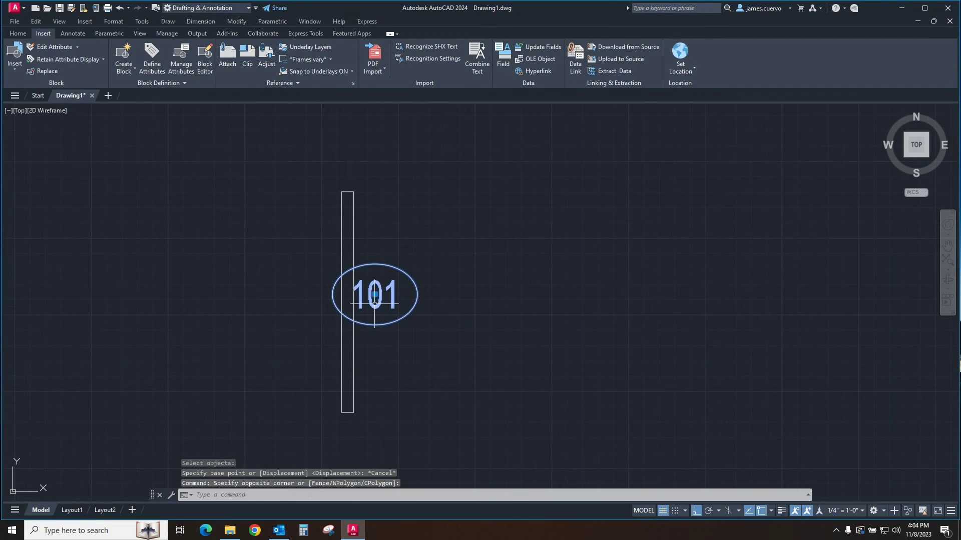
pyautogui.click(374, 295)
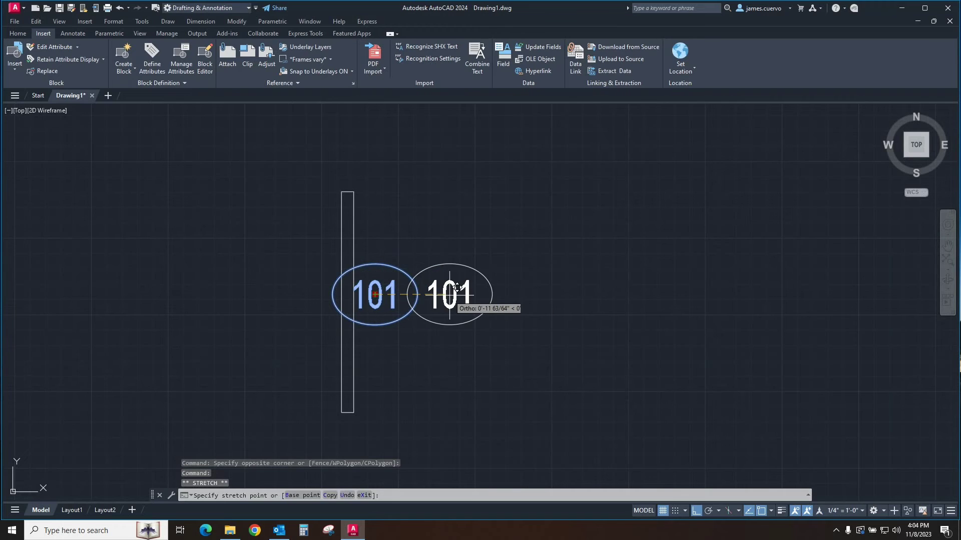
pyautogui.click(450, 294)
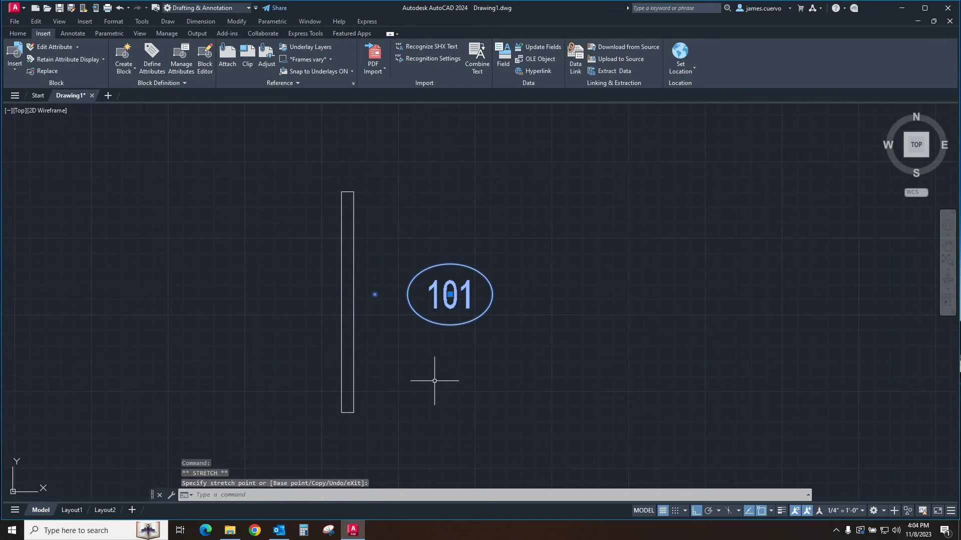
pyautogui.press('Escape')
pyautogui.press('Escape')
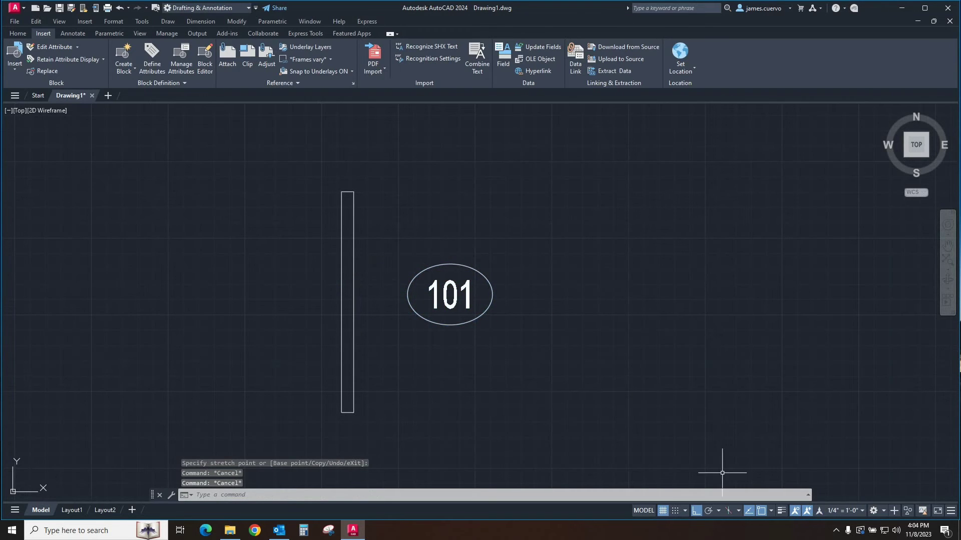
# Step: Try the annotation scale 1/8" = 1'-0" and check how the door tag displays
pyautogui.click(849, 512)
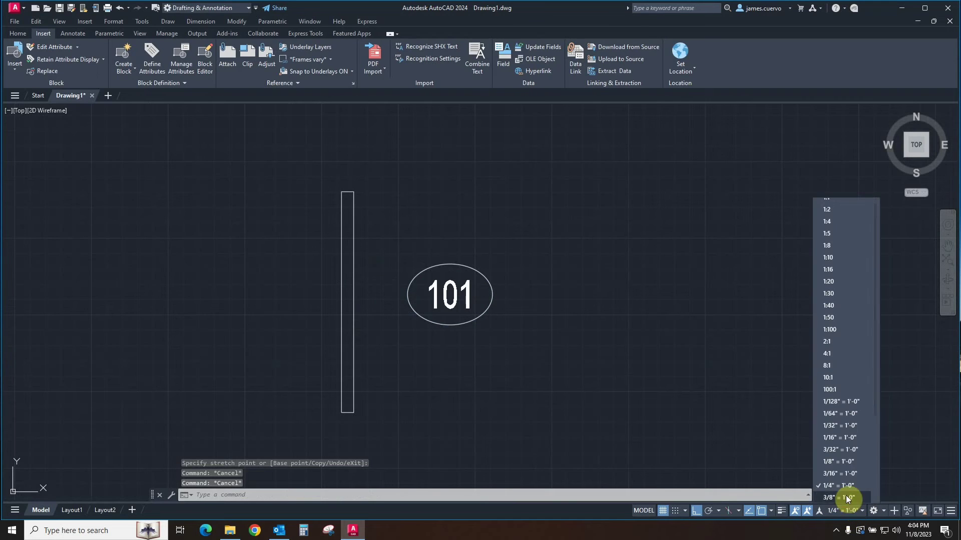
pyautogui.click(840, 461)
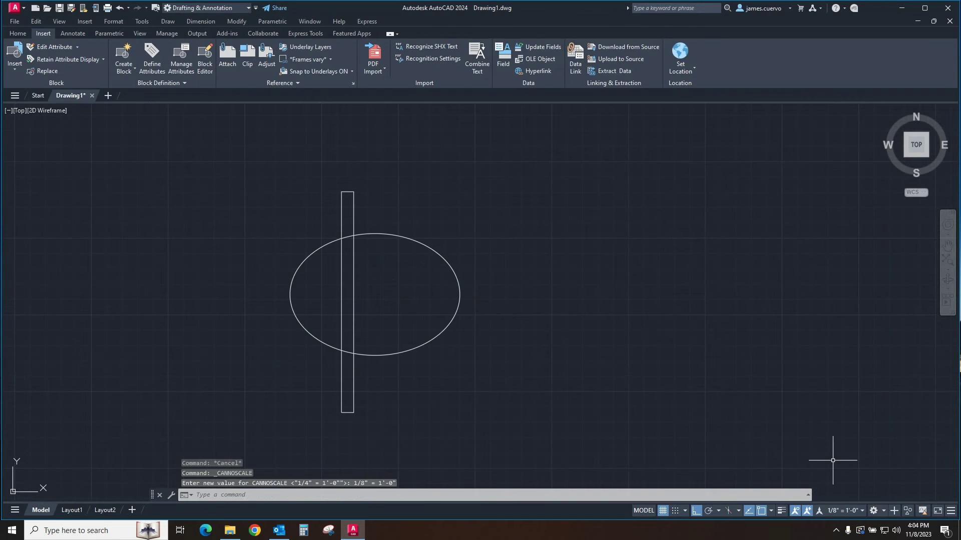
pyautogui.scroll(-8, 426, 303)
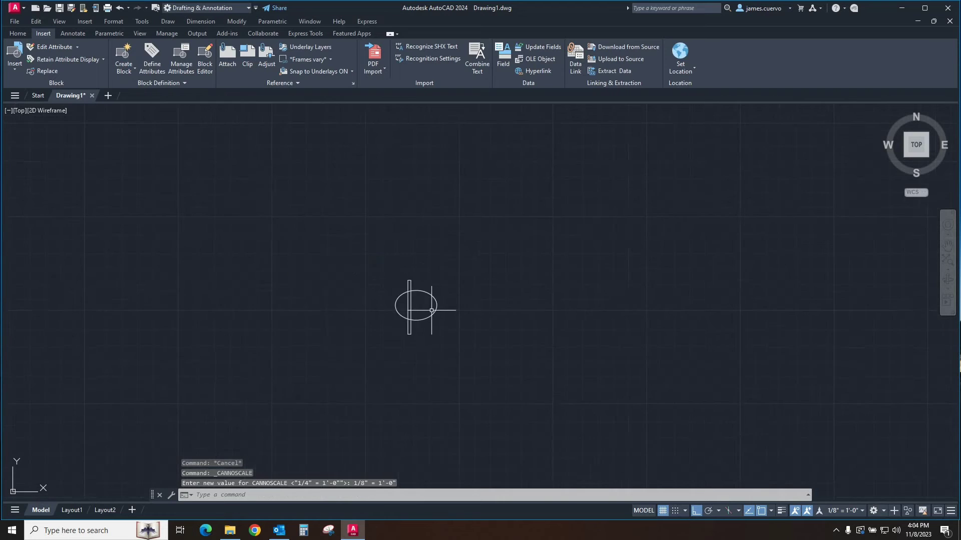
pyautogui.scroll(6, 420, 295)
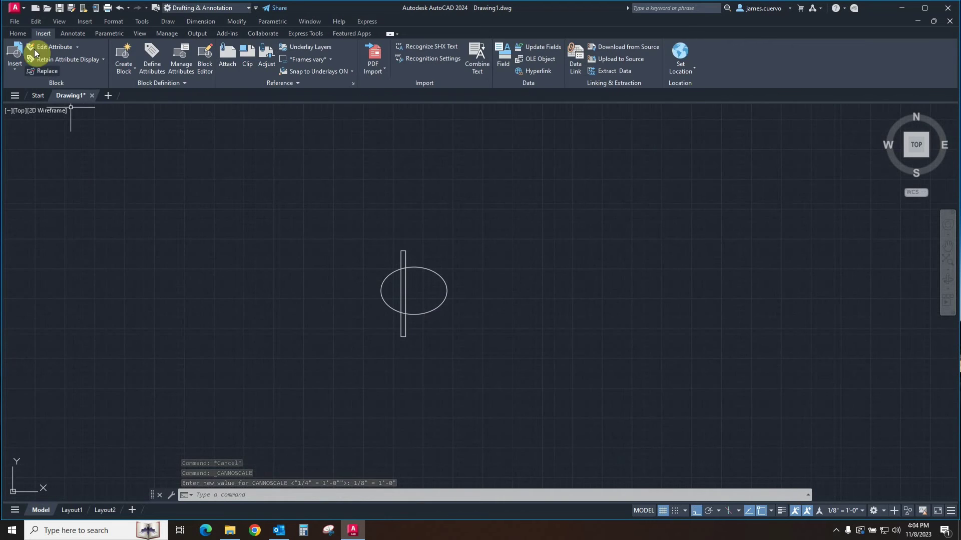
# Step: Undo the last zoom and the annotation scale change, and view the 101 tag up close
pyautogui.click(119, 7)
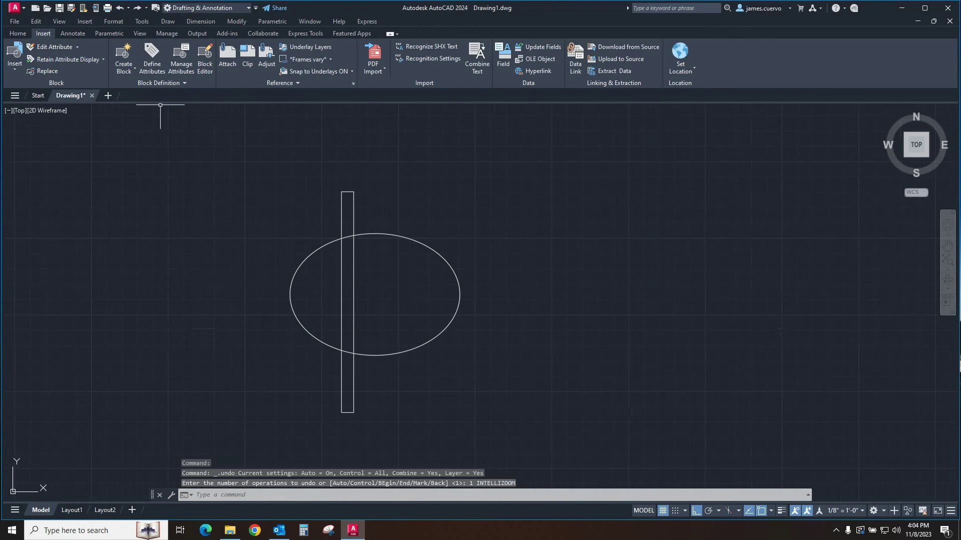
pyautogui.click(119, 7)
pyautogui.scroll(6, 461, 295)
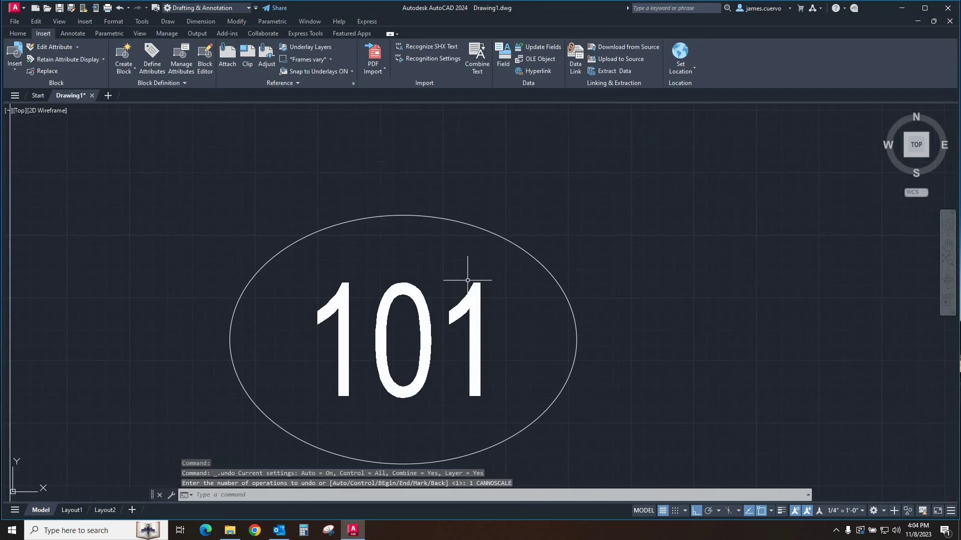
# Step: Try the annotation scale 1/32" = 1'-0" and check how the door tag displays against the door rectangle
pyautogui.scroll(-6, 485, 274)
pyautogui.scroll(1, 450, 290)
pyautogui.click(435, 302)
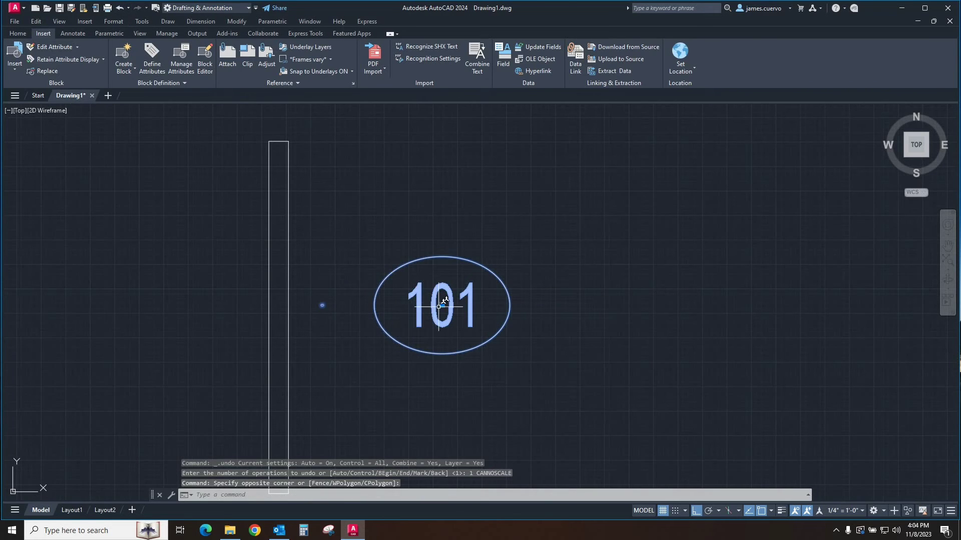
pyautogui.click(858, 509)
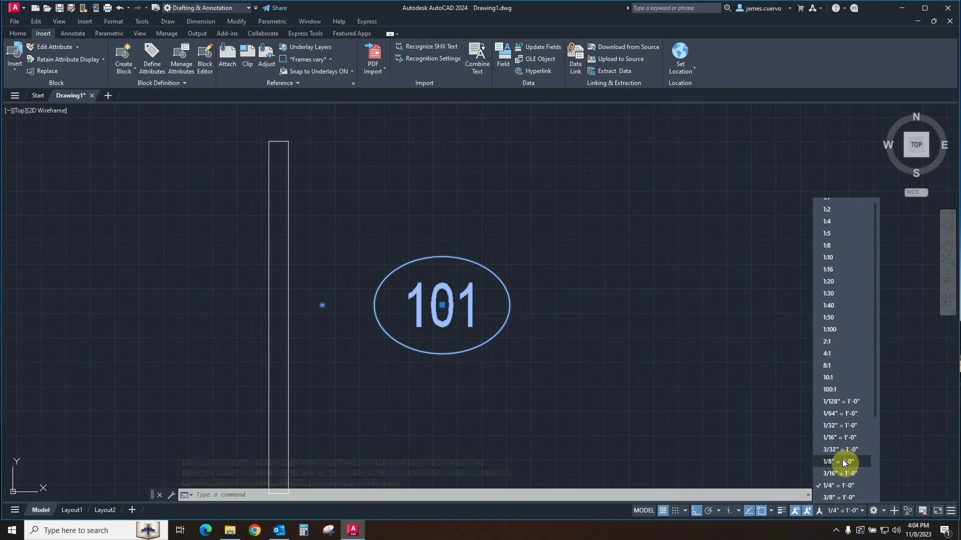
pyautogui.click(839, 424)
pyautogui.scroll(-4, 780, 395)
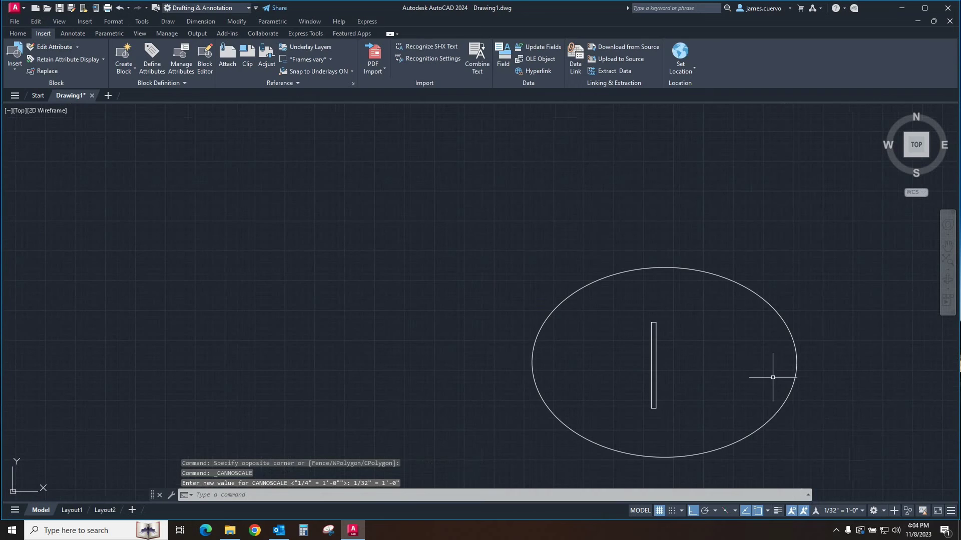
pyautogui.scroll(2, 629, 350)
pyautogui.scroll(-3, 627, 353)
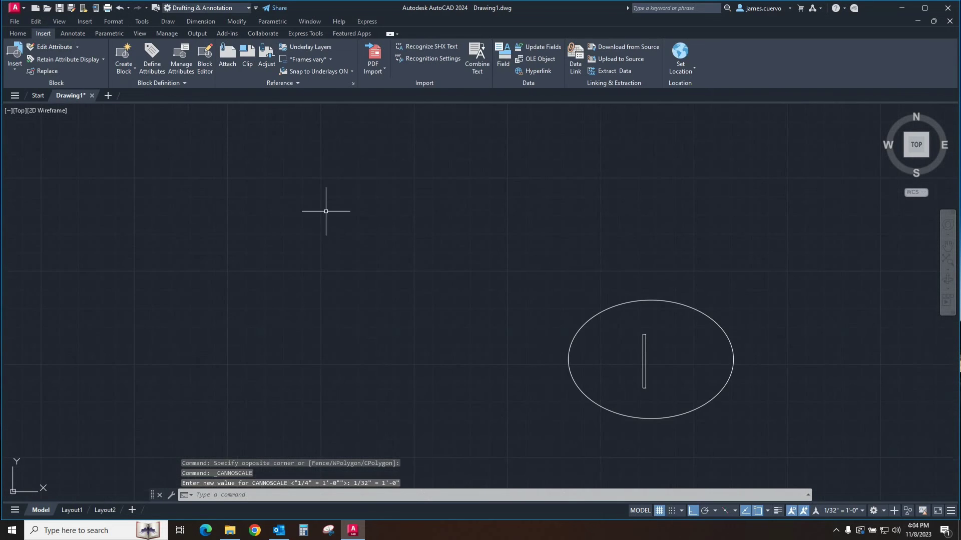
# Step: Undo the zoom and the change to the 1/32" annotation scale, and view the tag with the door
pyautogui.click(119, 7)
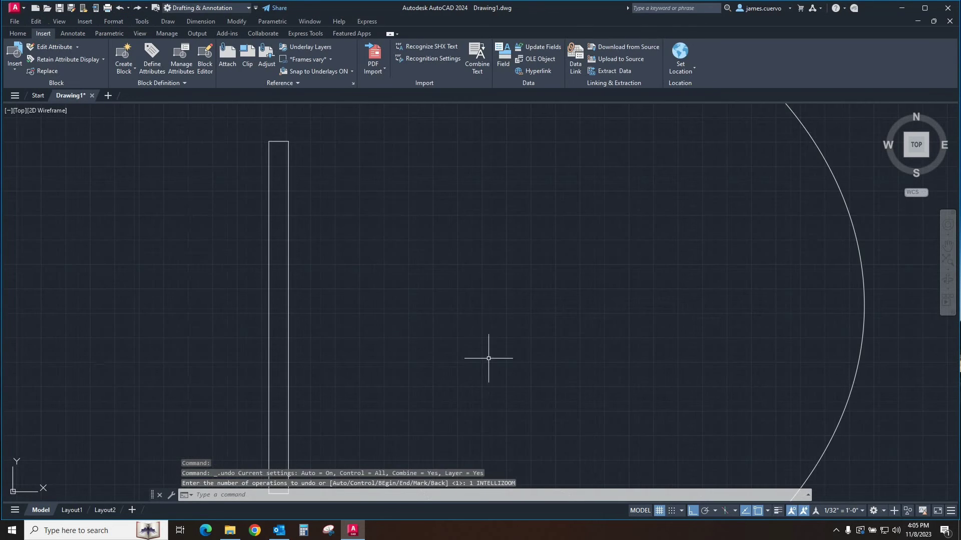
pyautogui.click(120, 8)
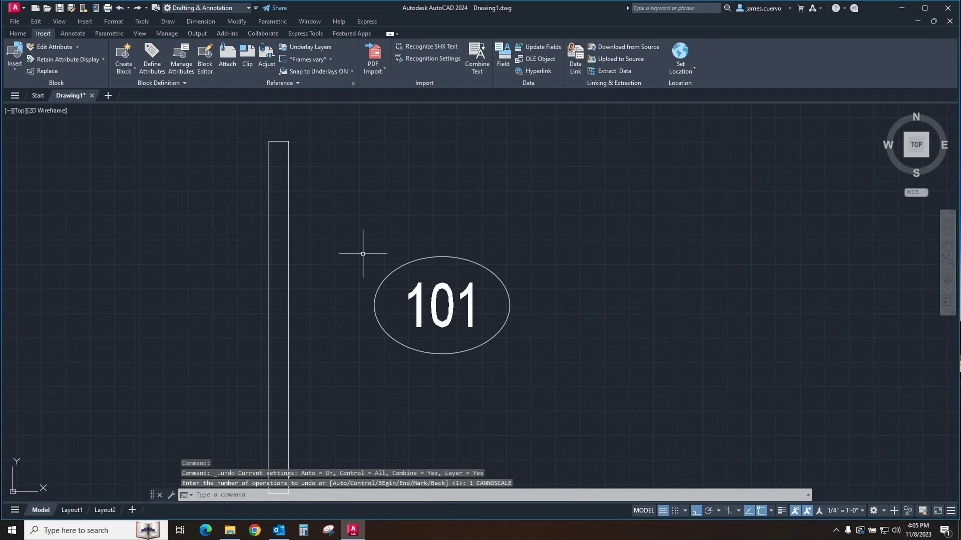
pyautogui.scroll(-3, 353, 253)
pyautogui.scroll(3, 407, 278)
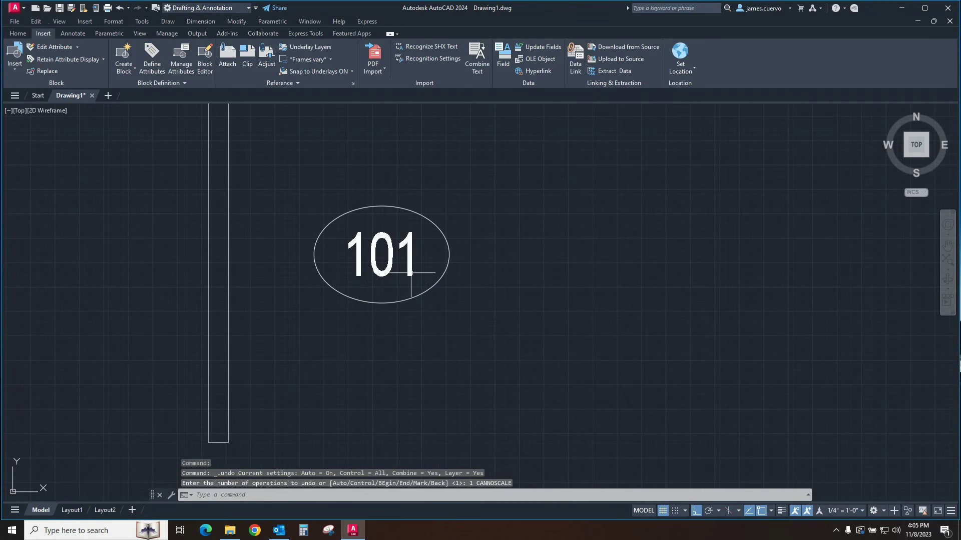
# Step: Grip-move the 101 tag about 12 inches horizontally to the left, onto the insertion point of its other scale representation
pyautogui.click(429, 253)
pyautogui.click(261, 255)
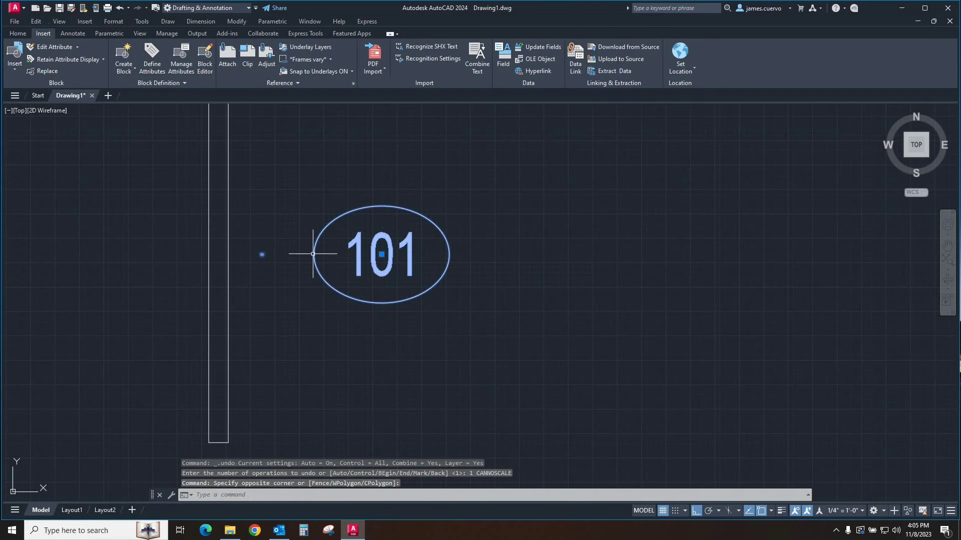
pyautogui.click(381, 255)
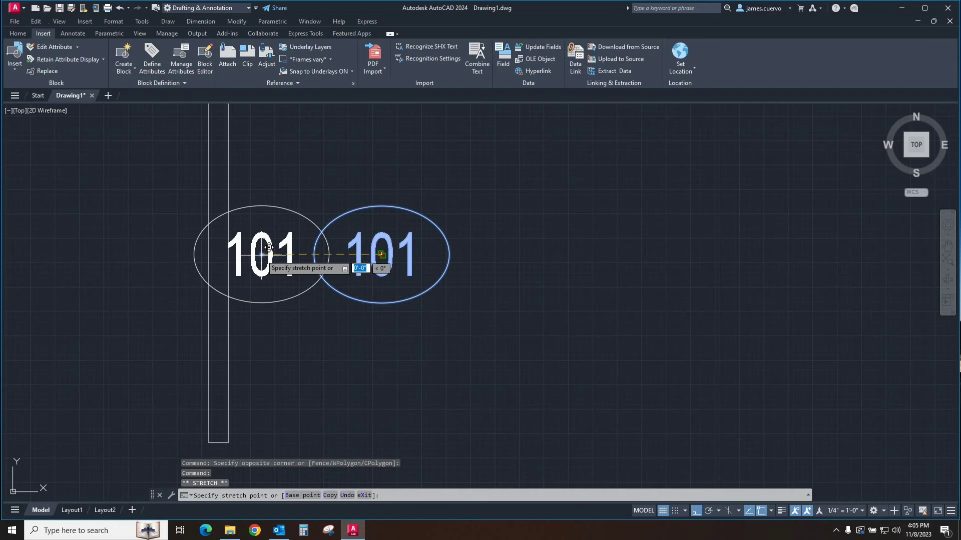
pyautogui.scroll(4, 262, 250)
pyautogui.scroll(5, 272, 220)
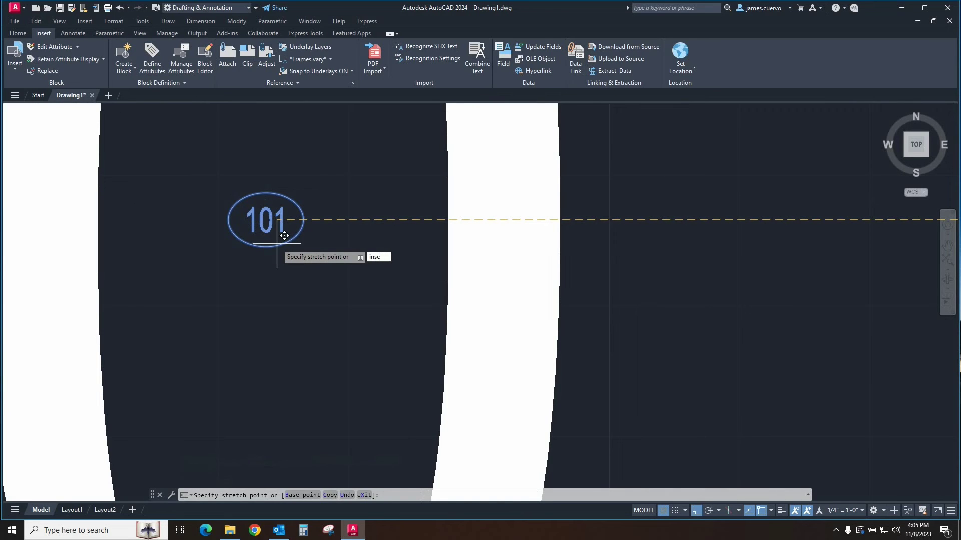
pyautogui.press('Return')
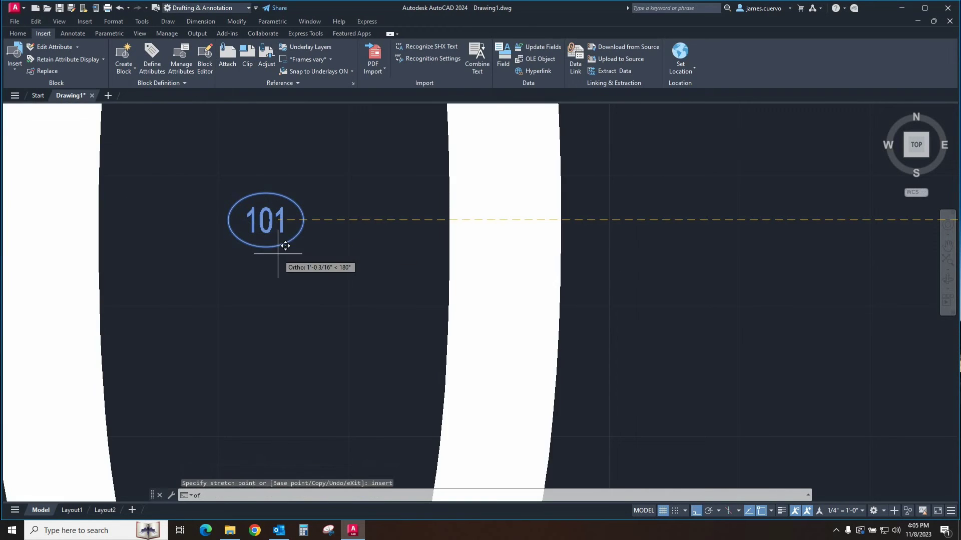
pyautogui.click(273, 214)
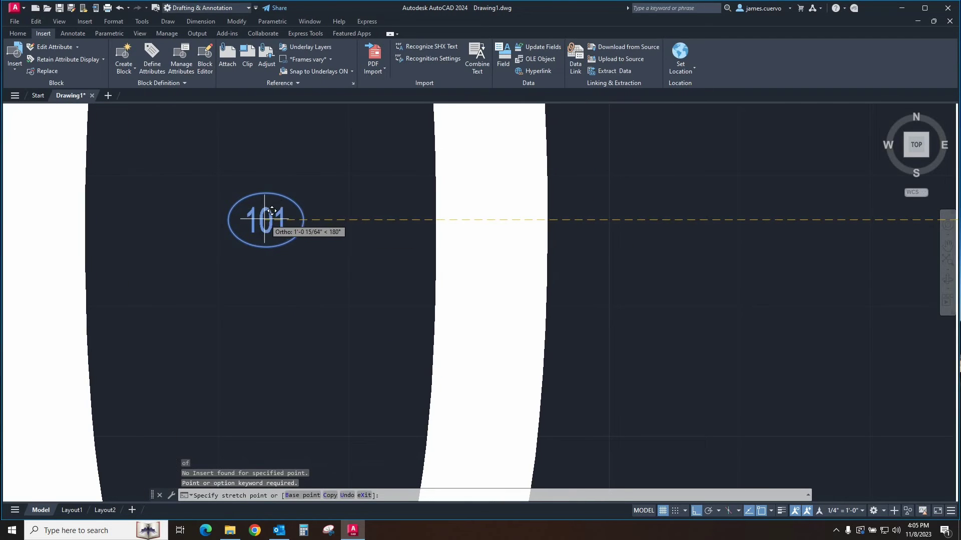
pyautogui.press('Escape')
pyautogui.scroll(10, 266, 228)
pyautogui.scroll(-10, 302, 355)
pyautogui.press('Escape')
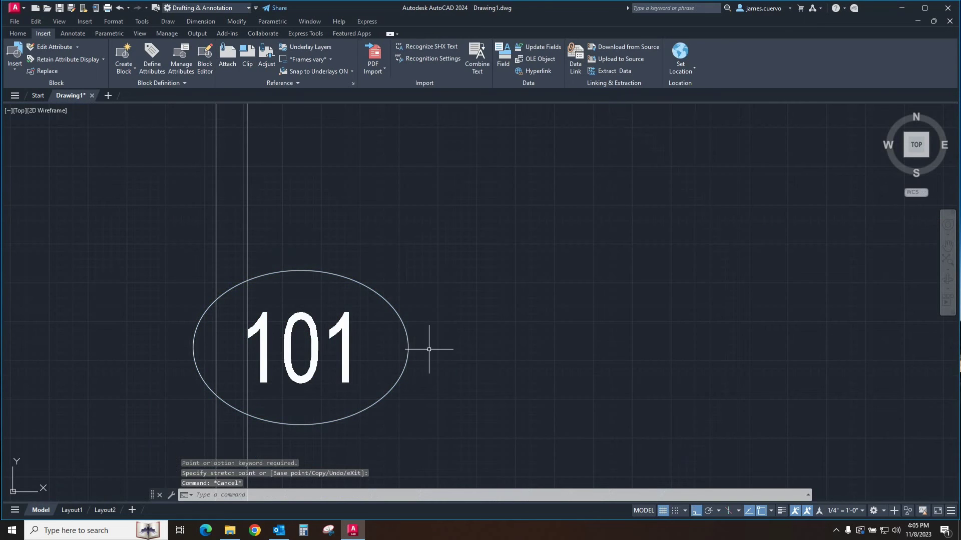
pyautogui.press('Escape')
# Step: Set the annotation scale to 1/8" = 1'-0" and move the 101 tag horizontally to the right, clear of the door rectangle
pyautogui.click(850, 511)
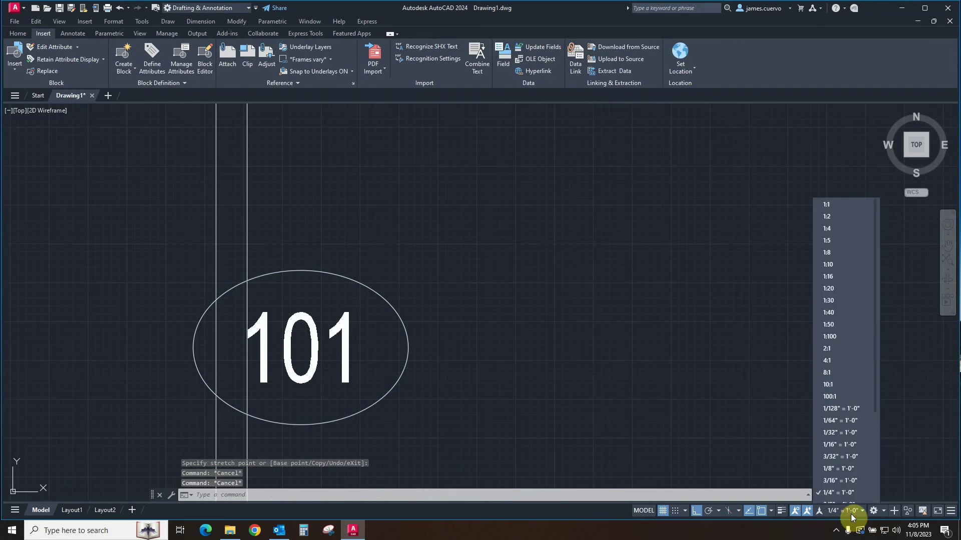
pyautogui.click(834, 462)
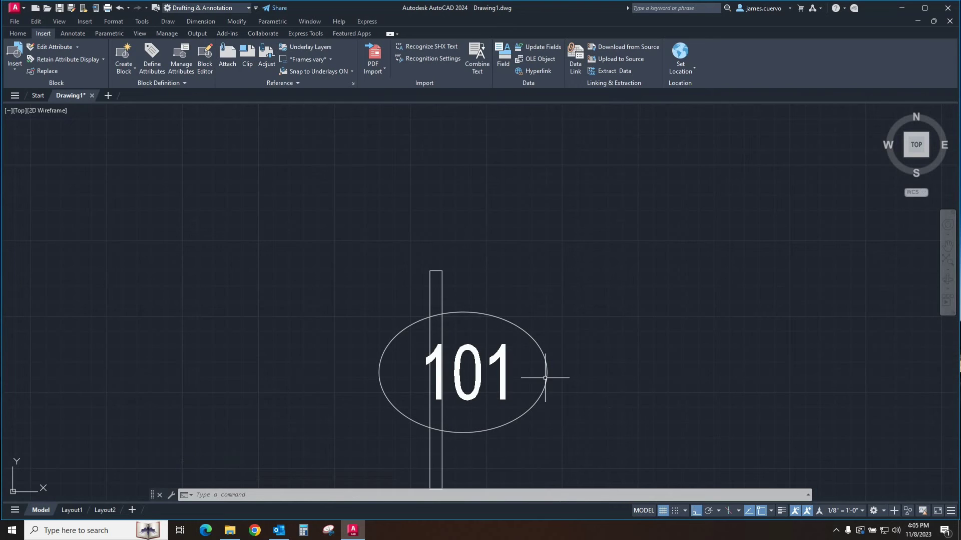
pyautogui.write('m')
pyautogui.press('Return')
pyautogui.click(576, 426)
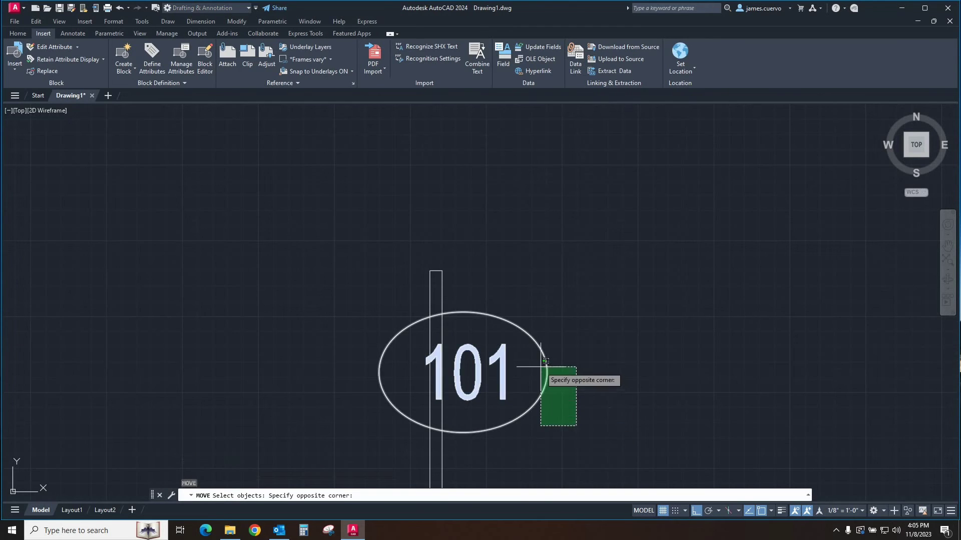
pyautogui.click(545, 361)
pyautogui.press('Return')
pyautogui.click(515, 382)
pyautogui.click(688, 381)
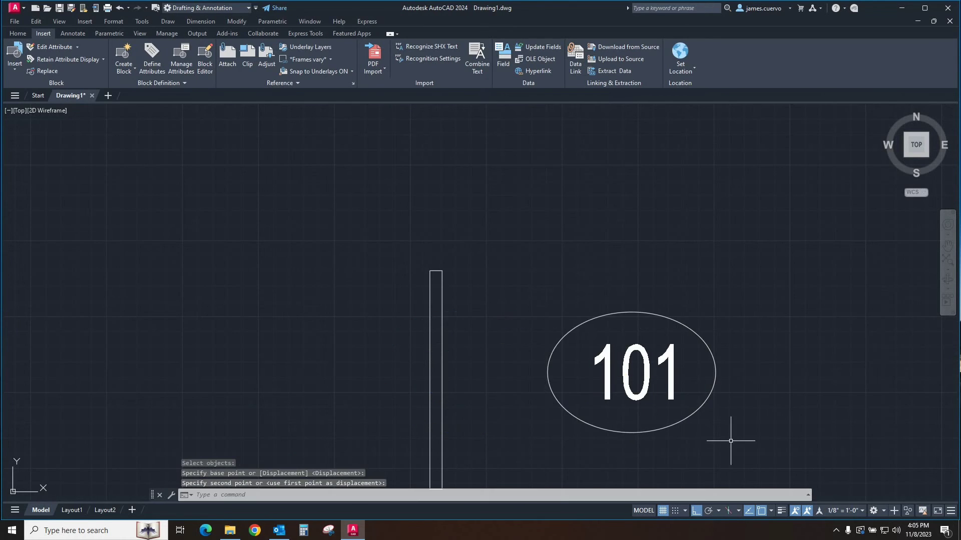
# Step: Examine the 101 tag up close and select it to check how its scale representations line up
pyautogui.scroll(-2, 539, 311)
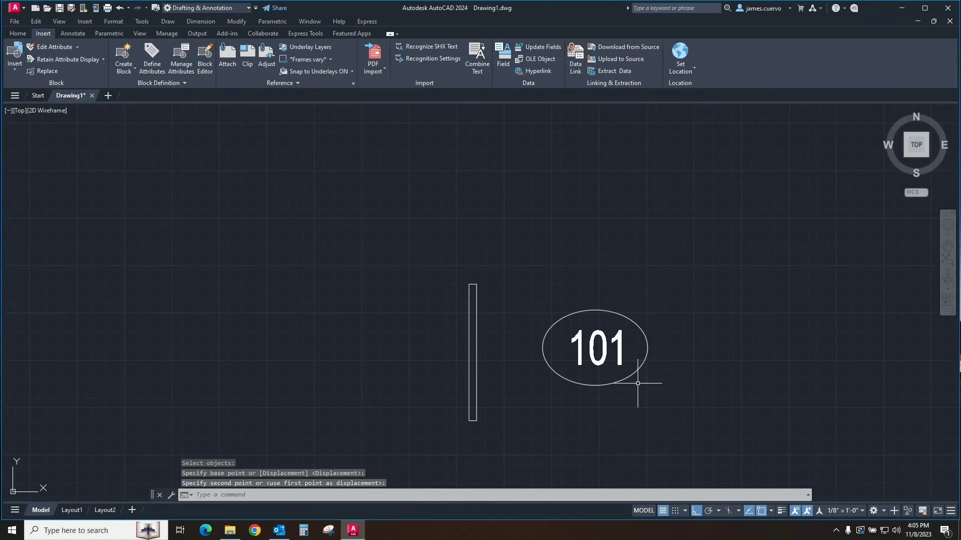
pyautogui.scroll(5, 632, 378)
pyautogui.scroll(-5, 621, 370)
pyautogui.scroll(-2, 626, 375)
pyautogui.scroll(6, 635, 385)
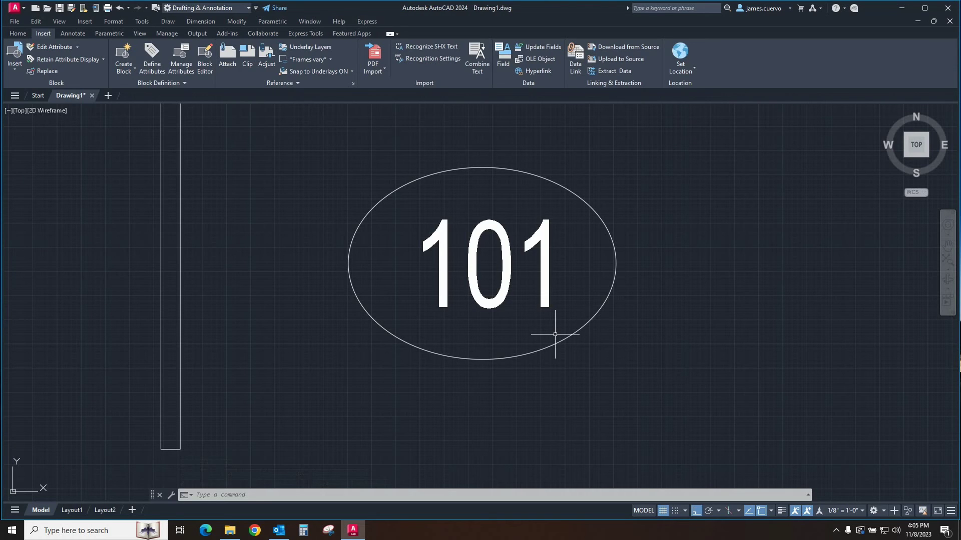
pyautogui.click(626, 179)
pyautogui.click(476, 265)
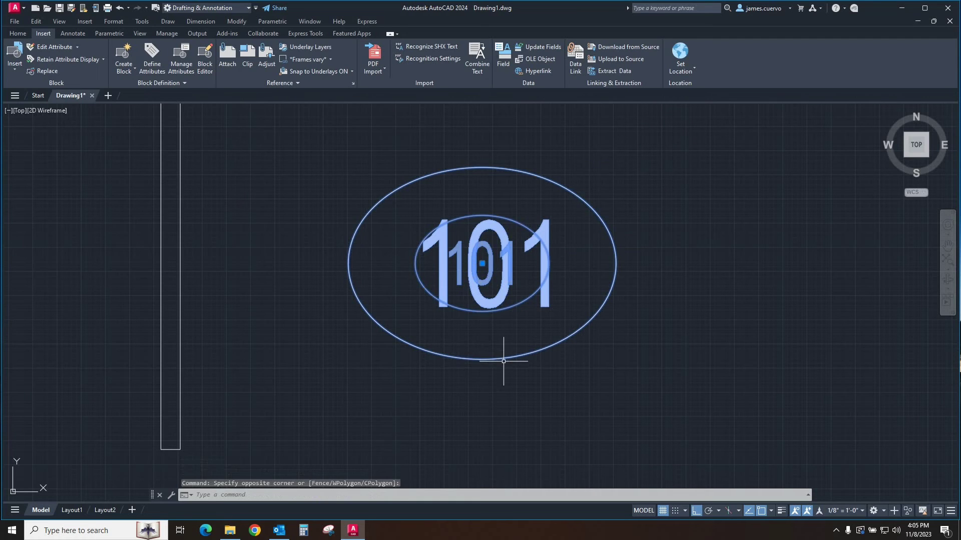
pyautogui.press('Escape')
pyautogui.press('Escape')
# Step: Move the 101 tag horizontally farther to the right, away from the door rectangle
pyautogui.write('m')
pyautogui.press('Return')
pyautogui.click(541, 386)
pyautogui.click(511, 349)
pyautogui.press('Return')
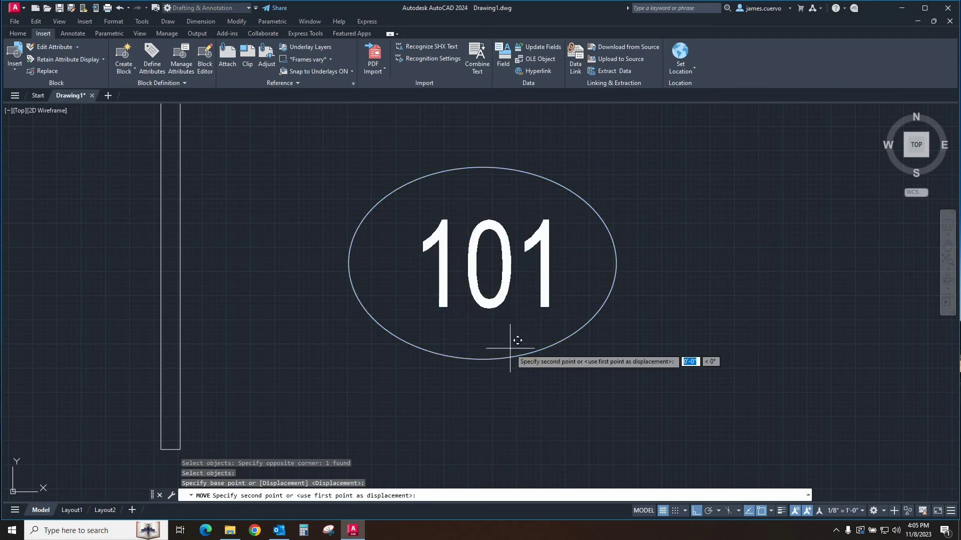
pyautogui.click(510, 347)
pyautogui.click(765, 348)
pyautogui.write('m')
pyautogui.press('Return')
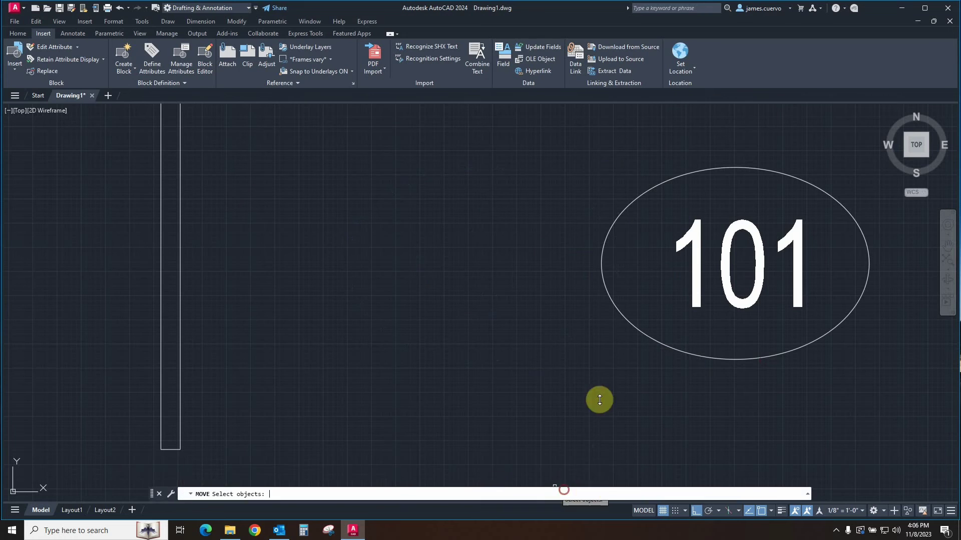
pyautogui.press('Escape')
pyautogui.press('Escape')
pyautogui.press('Escape')
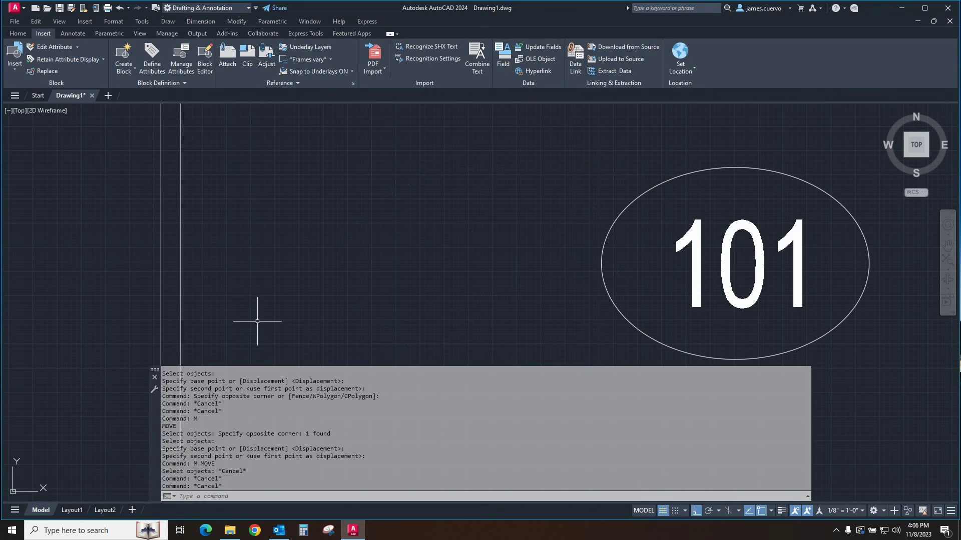
pyautogui.moveTo(287, 369); pyautogui.dragTo(281, 501)
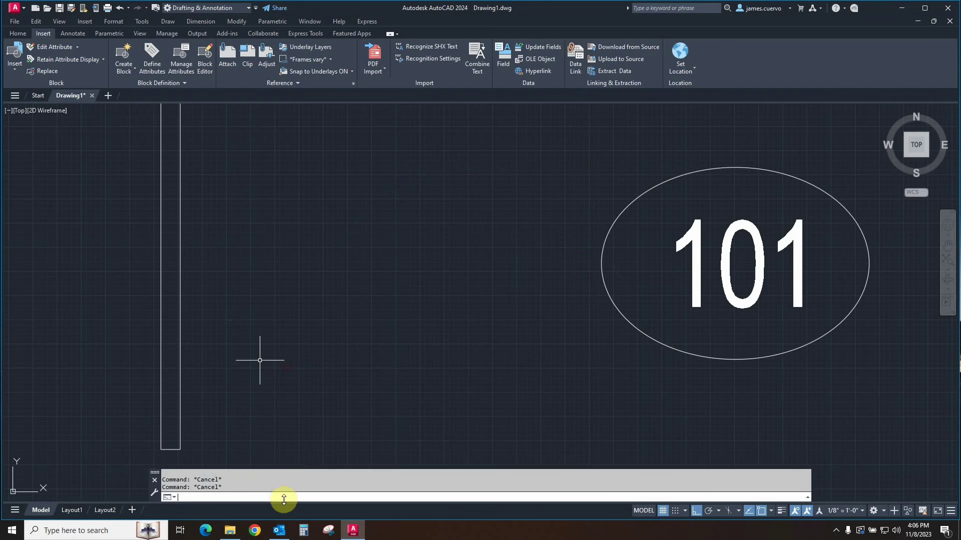
# Step: Move the 101 tag horizontally back to the left, leaving a small gap beside the door rectangle
pyautogui.write('m')
pyautogui.press('Return')
pyautogui.click(748, 360)
pyautogui.click(727, 326)
pyautogui.click(735, 264)
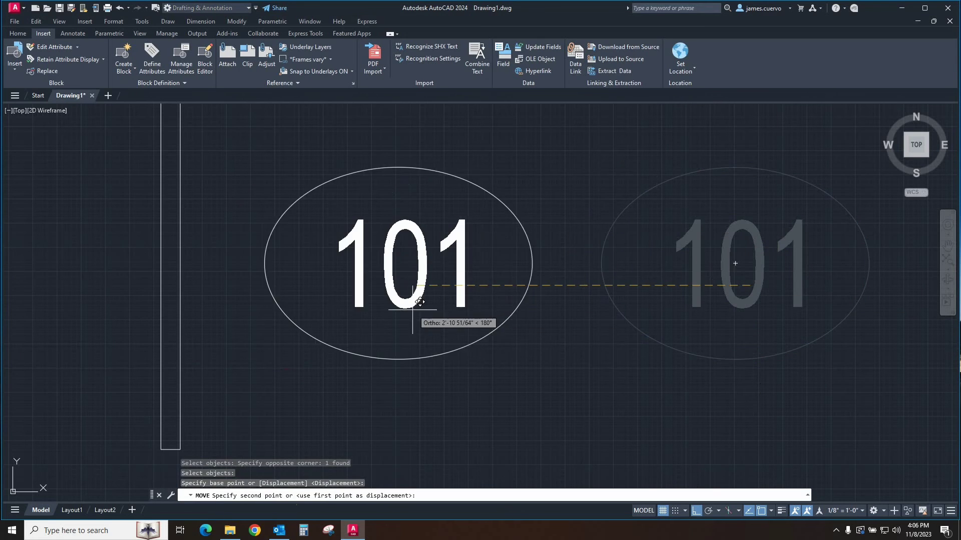
pyautogui.click(351, 264)
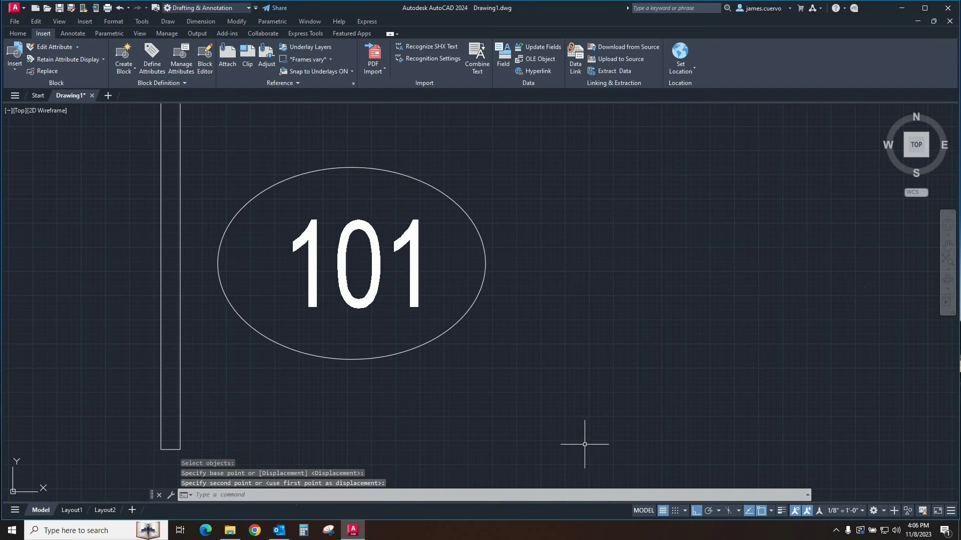
# Step: Set the annotation scale to 3/16" = 1'-0" and check how the 101 tag displays beside the door
pyautogui.click(861, 511)
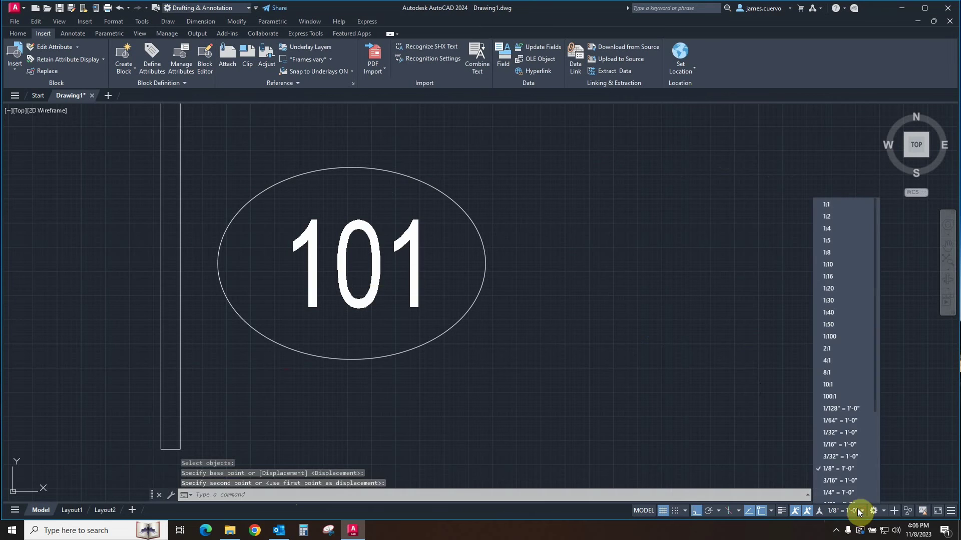
pyautogui.click(840, 473)
pyautogui.scroll(-4, 404, 315)
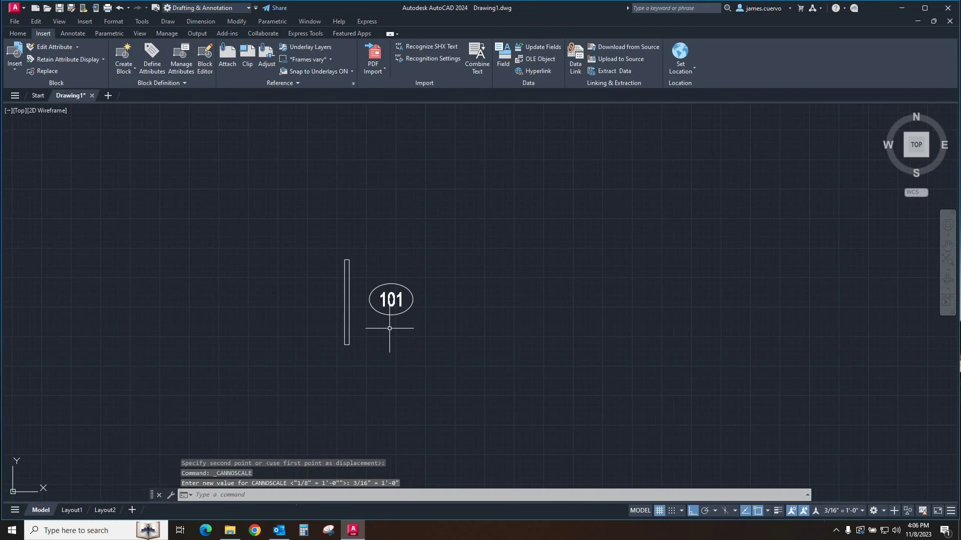
pyautogui.scroll(2, 389, 329)
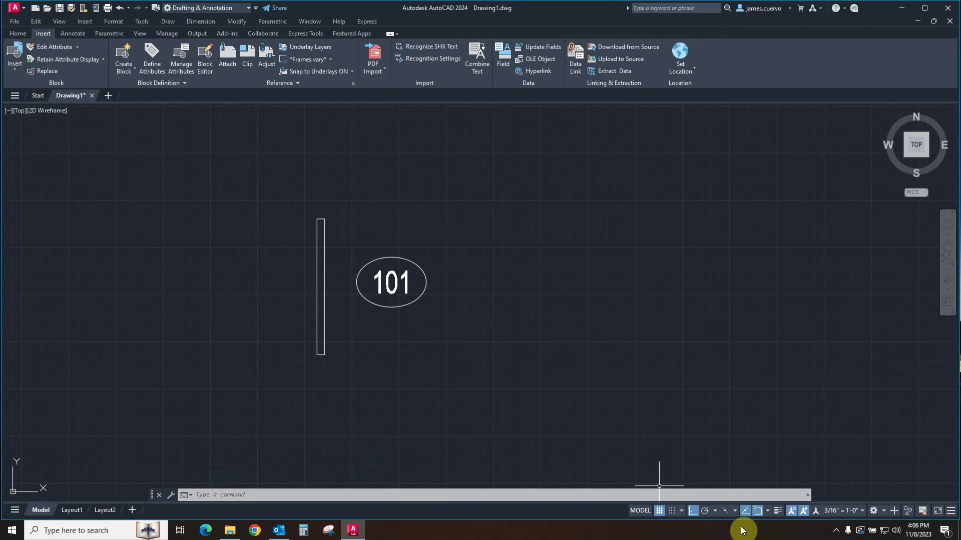
# Step: Try showing annotation objects at the current scale only, check the 101 tag's scale representations, and restore the display to Always
pyautogui.click(791, 512)
pyautogui.click(791, 512)
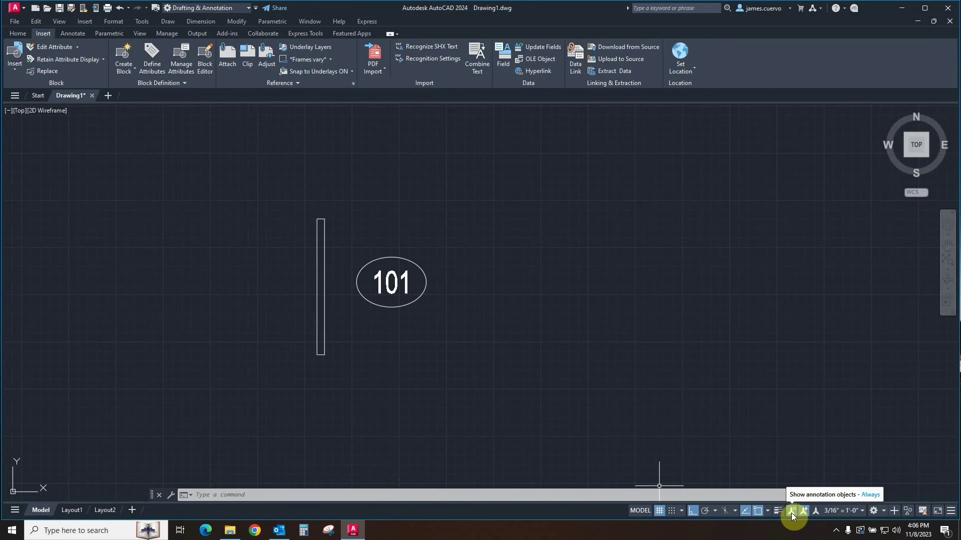
pyautogui.click(791, 509)
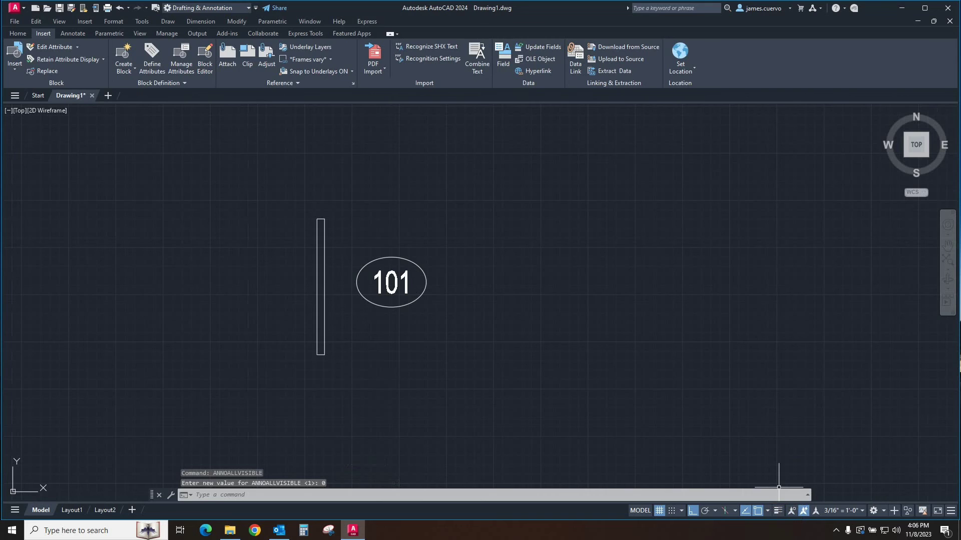
pyautogui.click(445, 236)
pyautogui.click(377, 323)
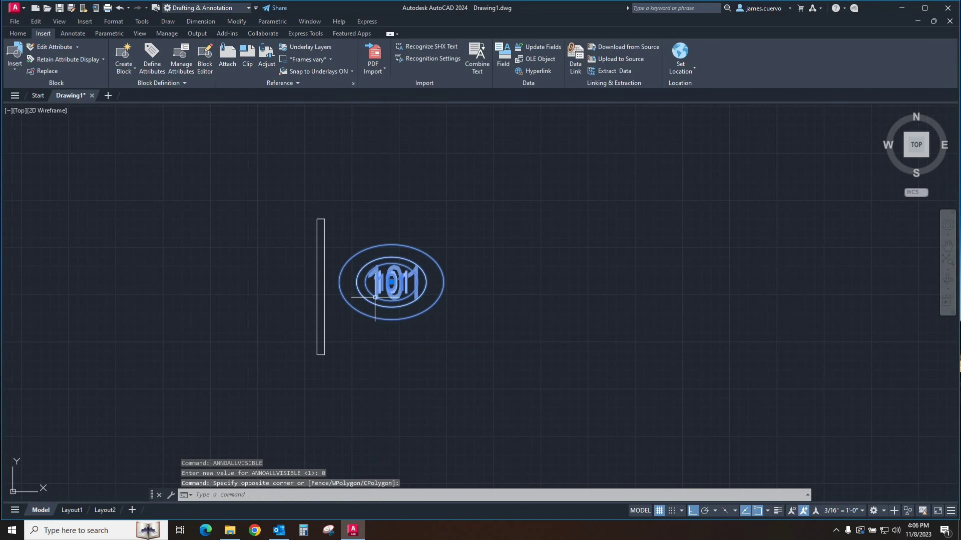
pyautogui.click(794, 511)
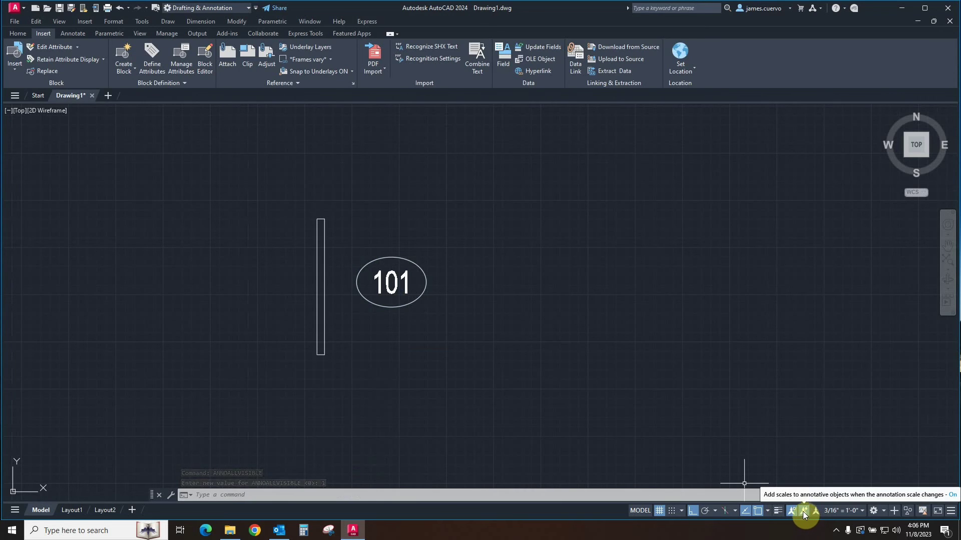
# Step: Turn off automatic adding of annotation scales, set the annotation scale to 1/128" = 1'-0", and check the 101 tag's size
pyautogui.click(803, 512)
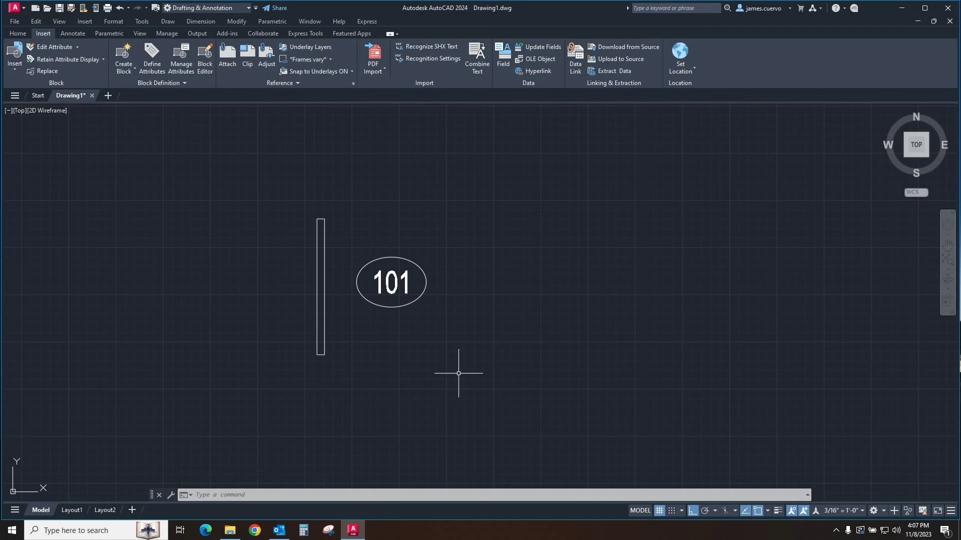
pyautogui.click(803, 512)
pyautogui.click(844, 512)
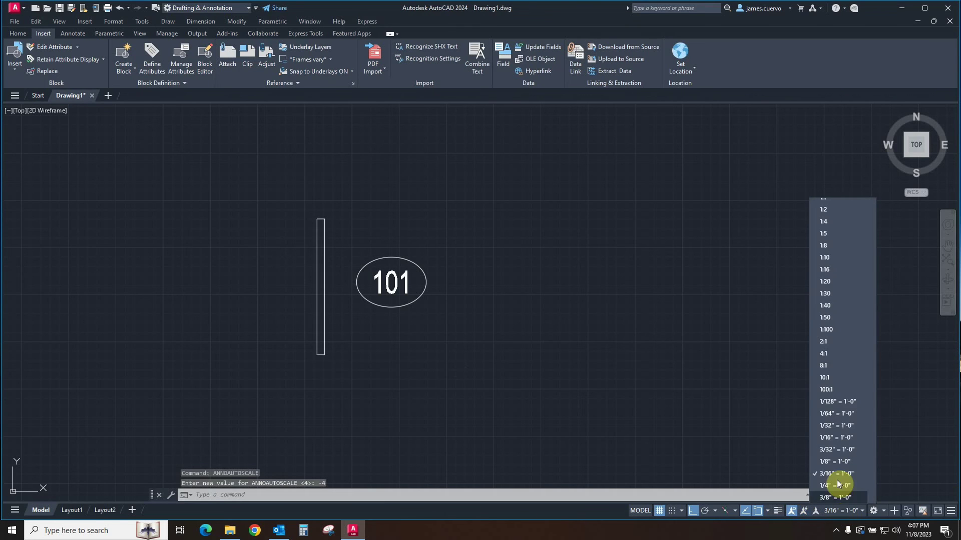
pyautogui.click(832, 402)
pyautogui.scroll(-3, 407, 315)
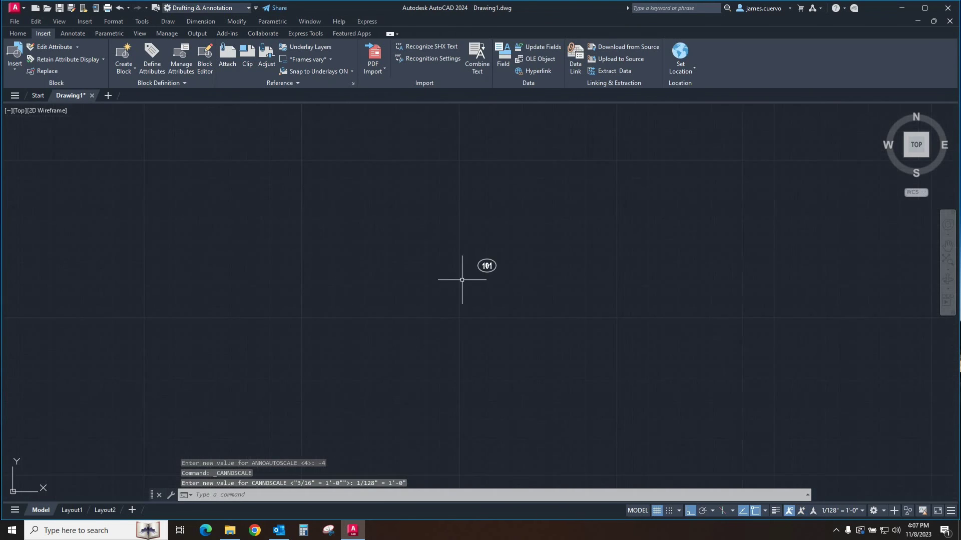
pyautogui.scroll(-1, 498, 287)
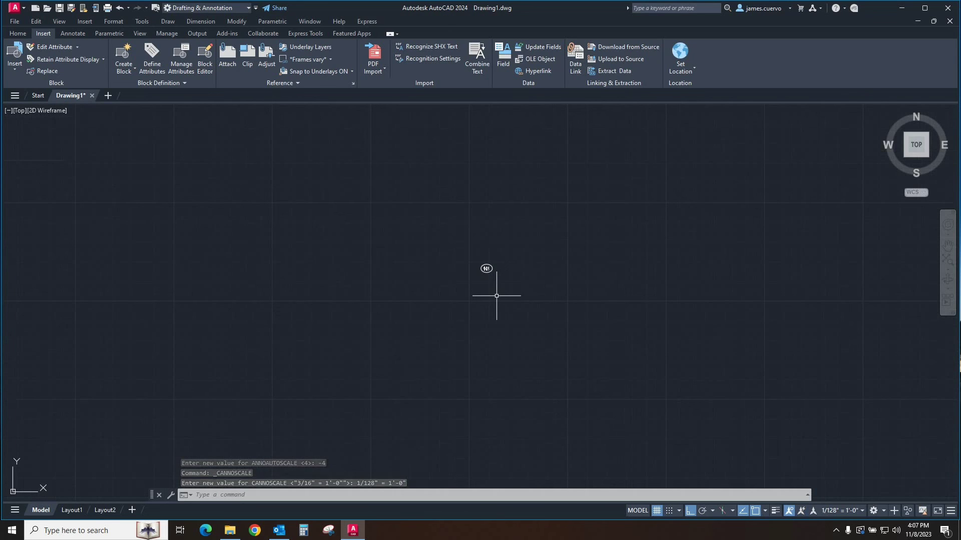
pyautogui.scroll(-2, 521, 317)
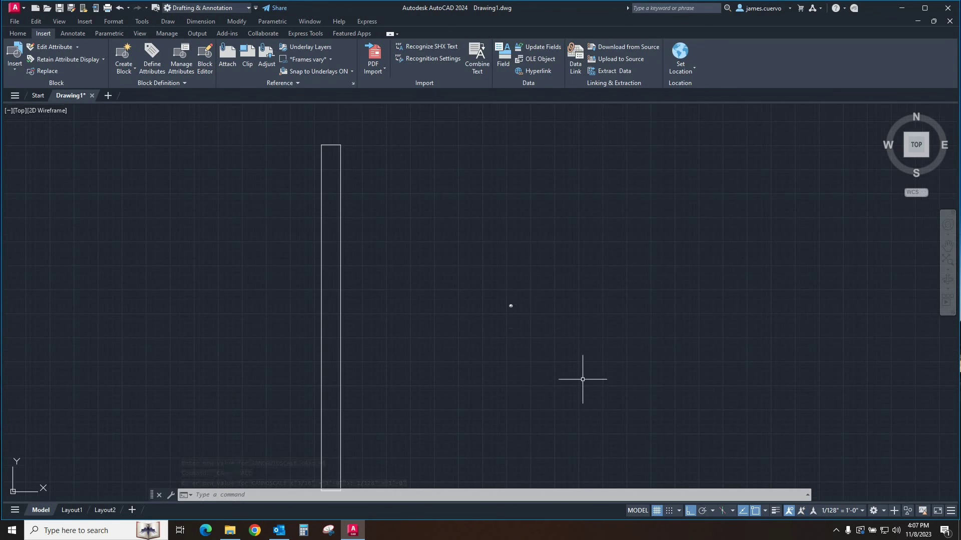
# Step: Toggle the display of annotation objects between current scale only and Always, ending on Always, to check the 101 tag
pyautogui.click(789, 511)
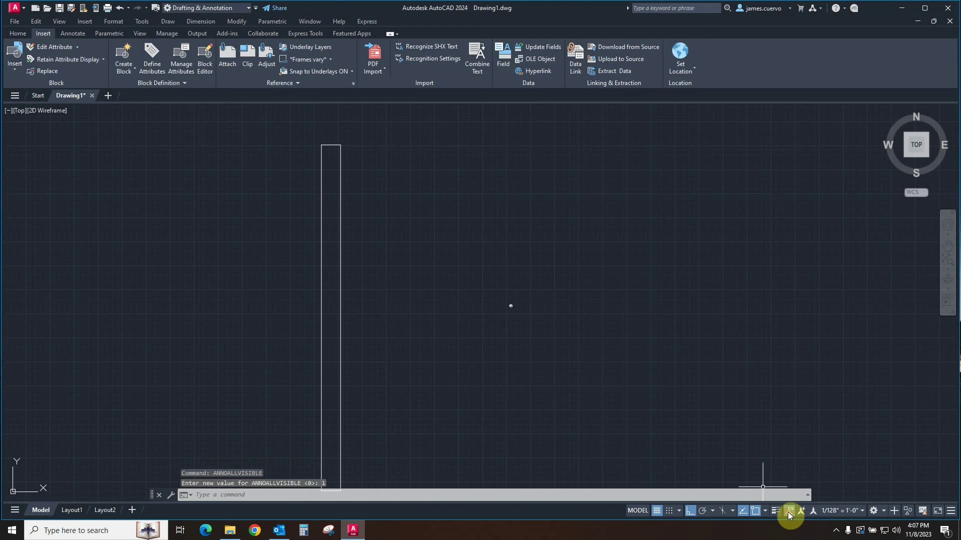
pyautogui.click(787, 512)
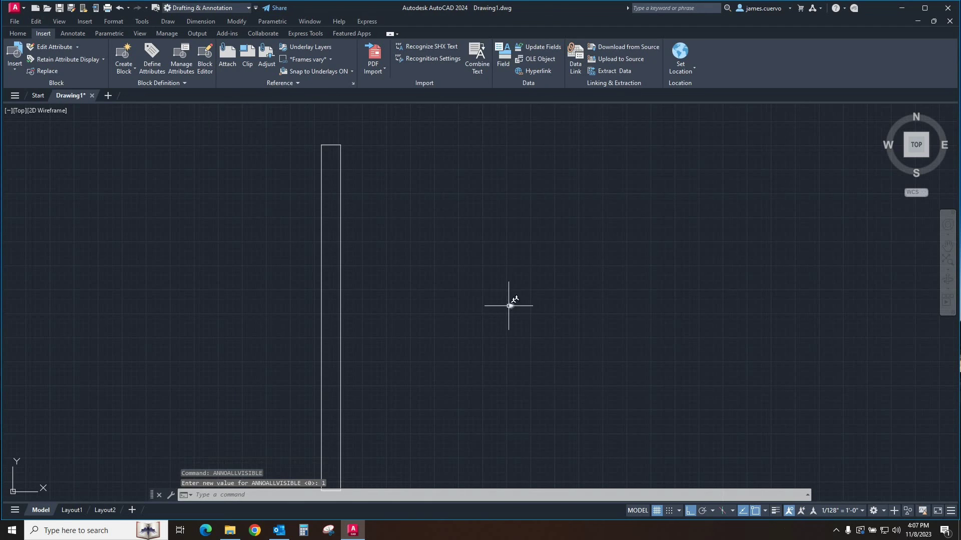
pyautogui.click(791, 515)
pyautogui.scroll(-2, 518, 280)
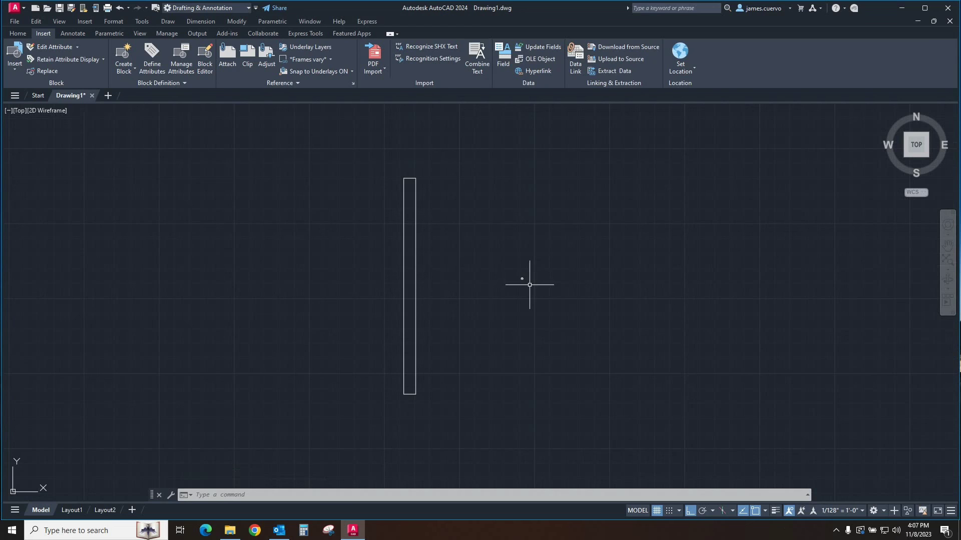
# Step: Open the 101 tag's annotation object scale list from its properties and delete the 1:1 scale
pyautogui.click(522, 280)
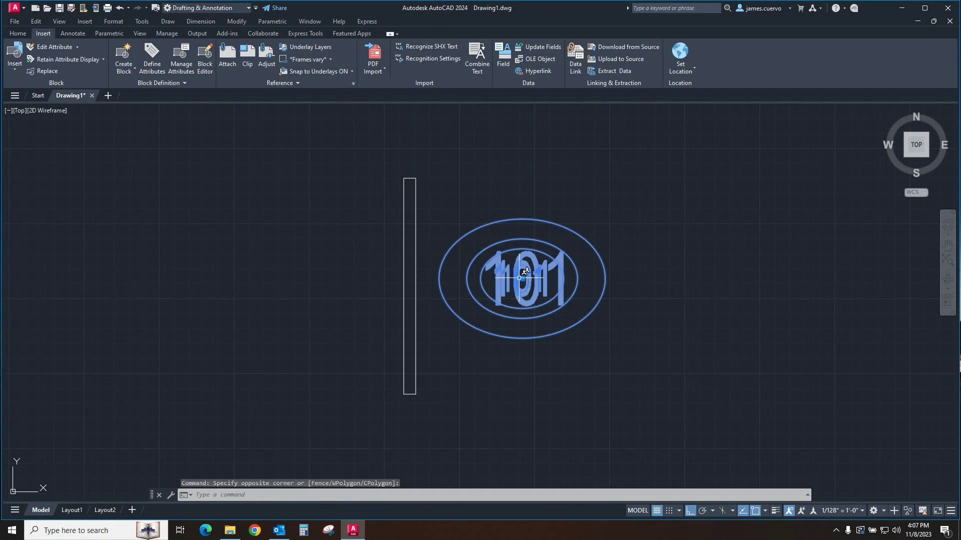
pyautogui.rightClick(526, 281)
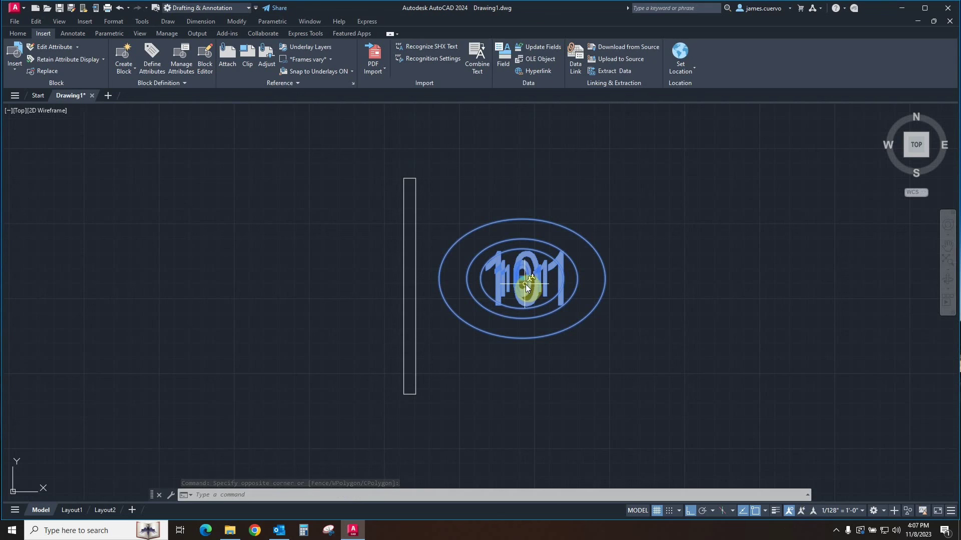
pyautogui.click(543, 504)
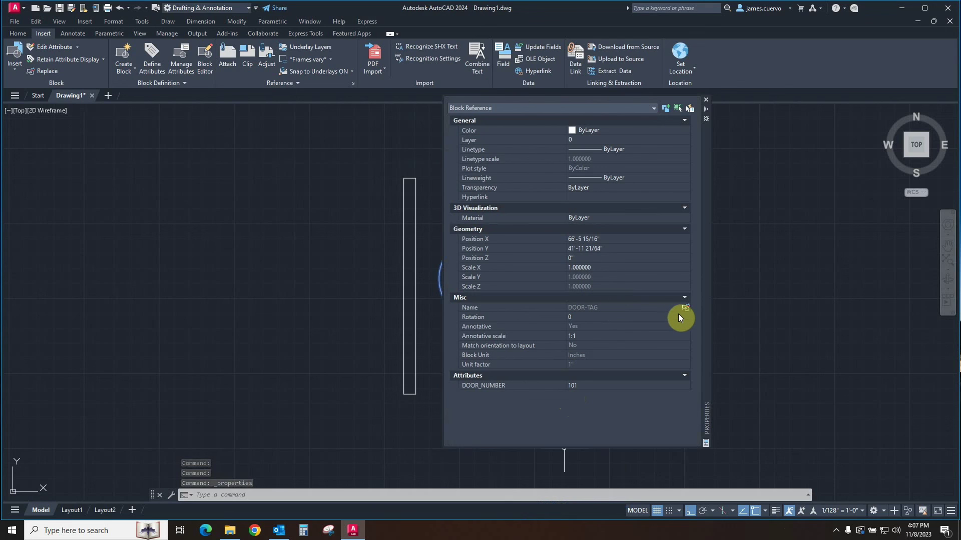
pyautogui.click(589, 340)
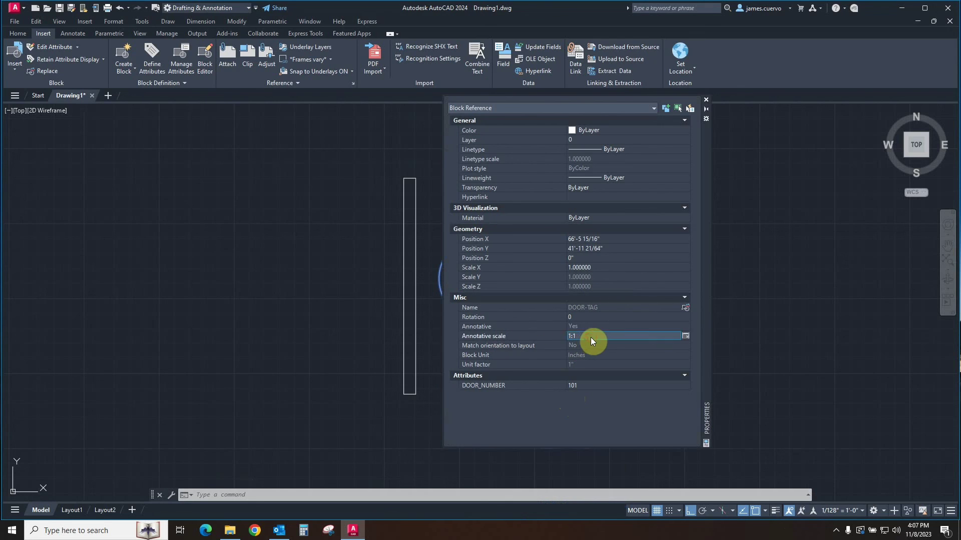
pyautogui.click(685, 337)
pyautogui.moveTo(750, 179)
pyautogui.mouseDown()
pyautogui.moveTo(530, 198)
pyautogui.moveTo(243, 186)
pyautogui.mouseUp()
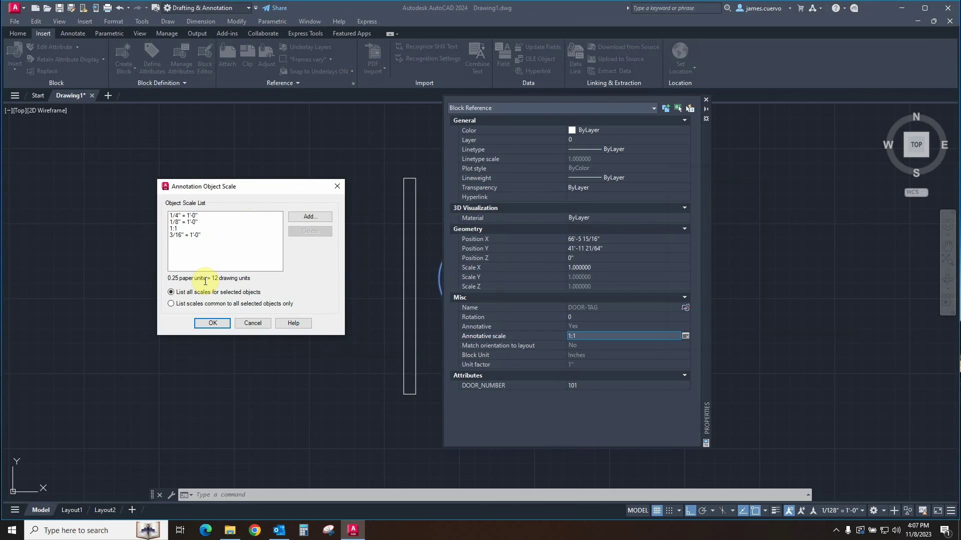
pyautogui.click(179, 229)
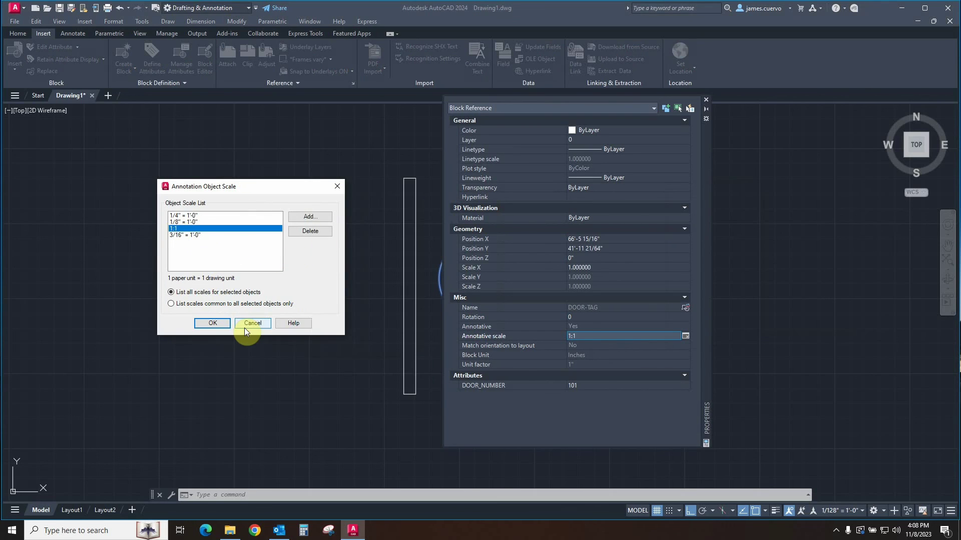
pyautogui.click(309, 231)
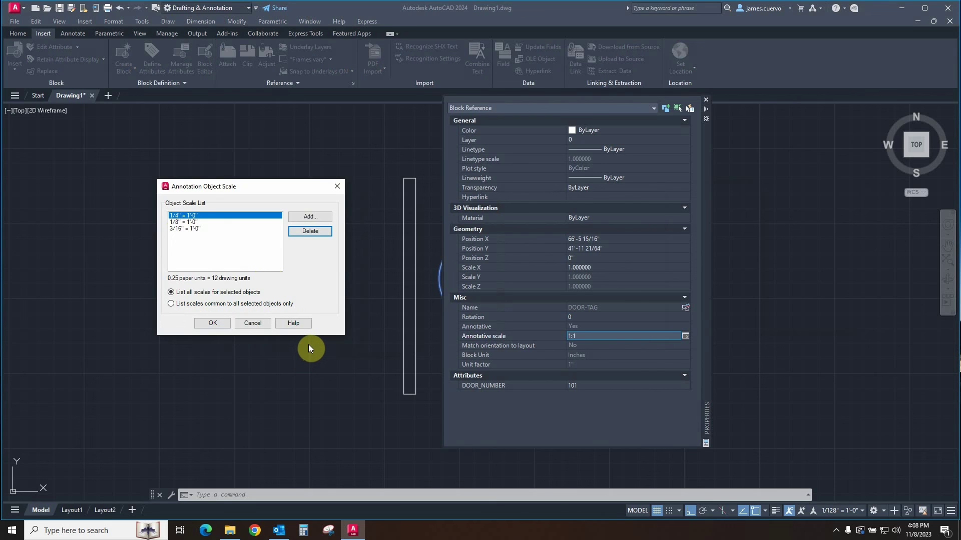
# Step: Add the 1/128" = 1'-0" scale to the 101 tag's scale list, apply it, close the properties, and deselect the tag
pyautogui.click(309, 218)
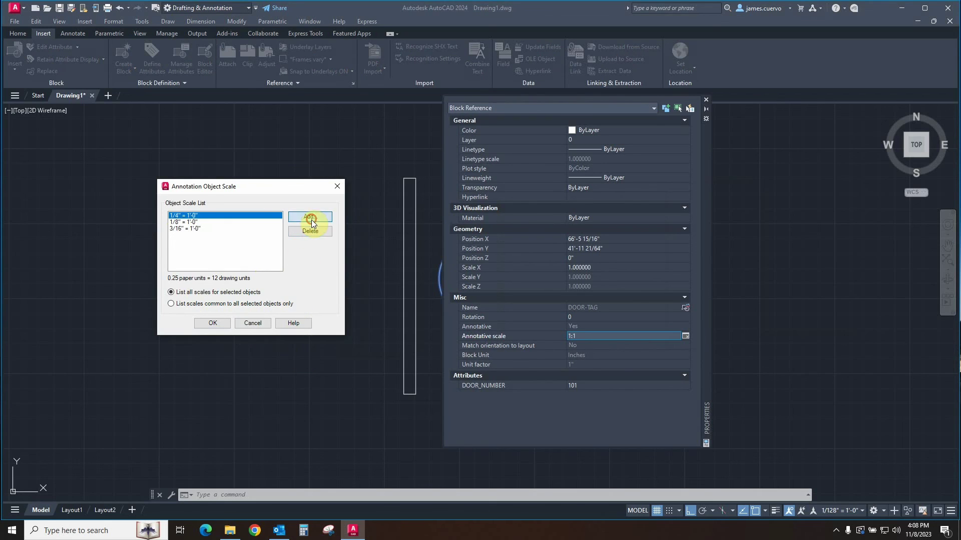
pyautogui.scroll(-5, 777, 259)
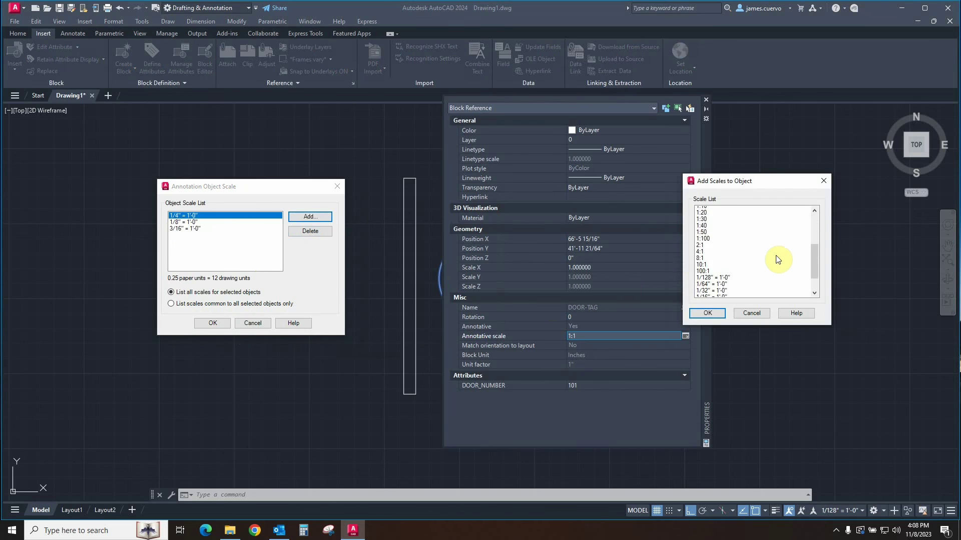
pyautogui.scroll(-2, 777, 259)
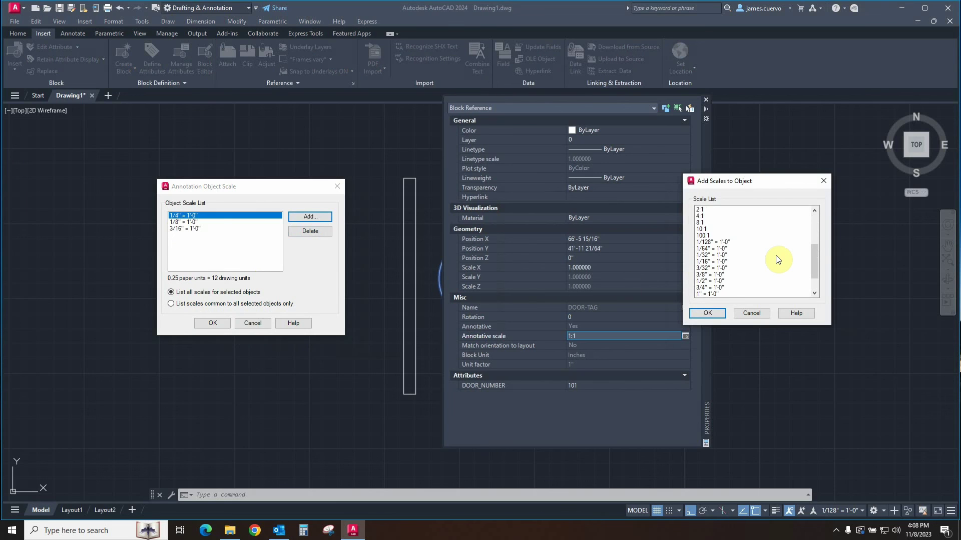
pyautogui.click(715, 242)
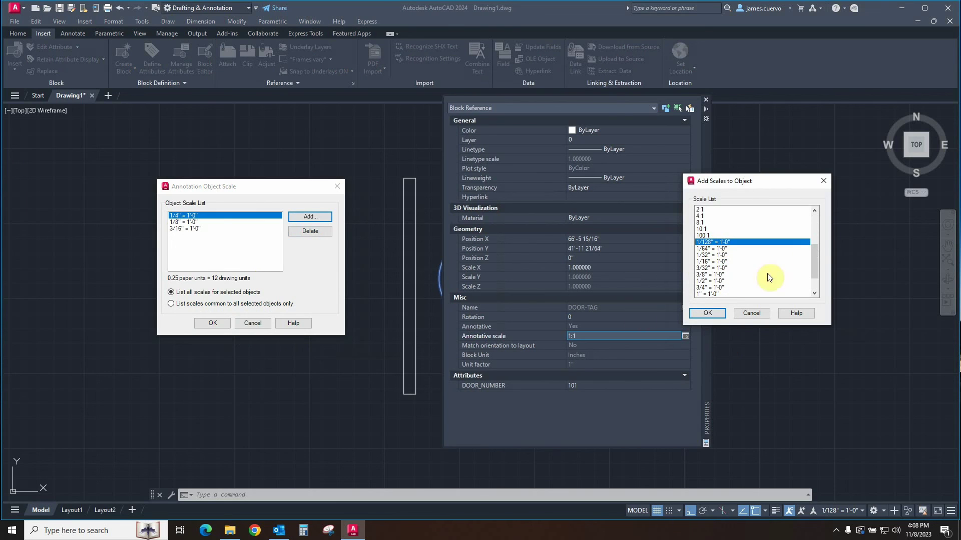
pyautogui.click(707, 314)
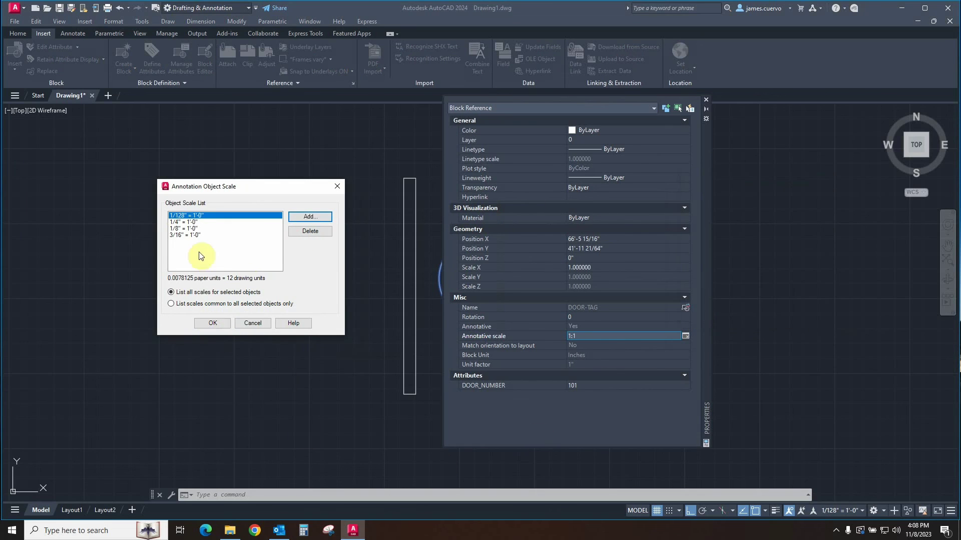
pyautogui.click(213, 323)
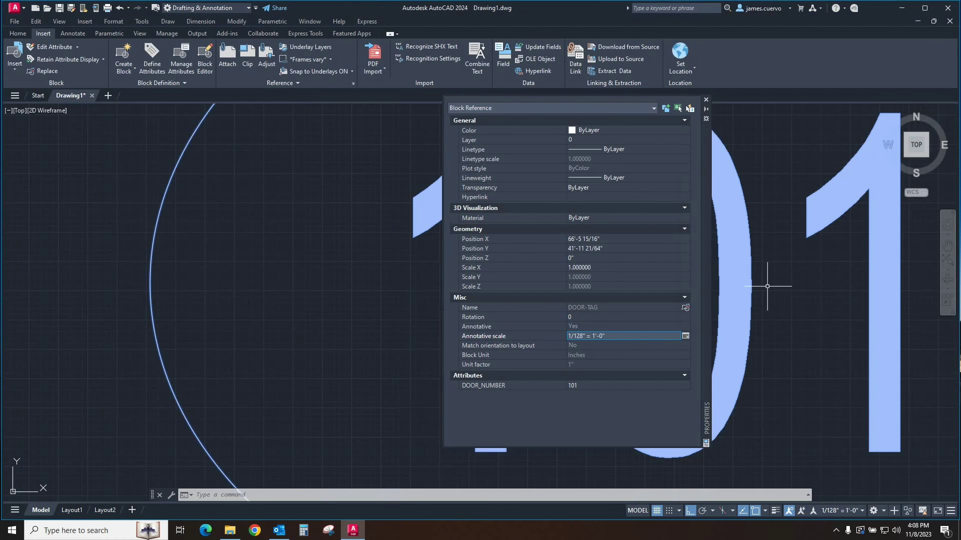
pyautogui.scroll(-5, 767, 286)
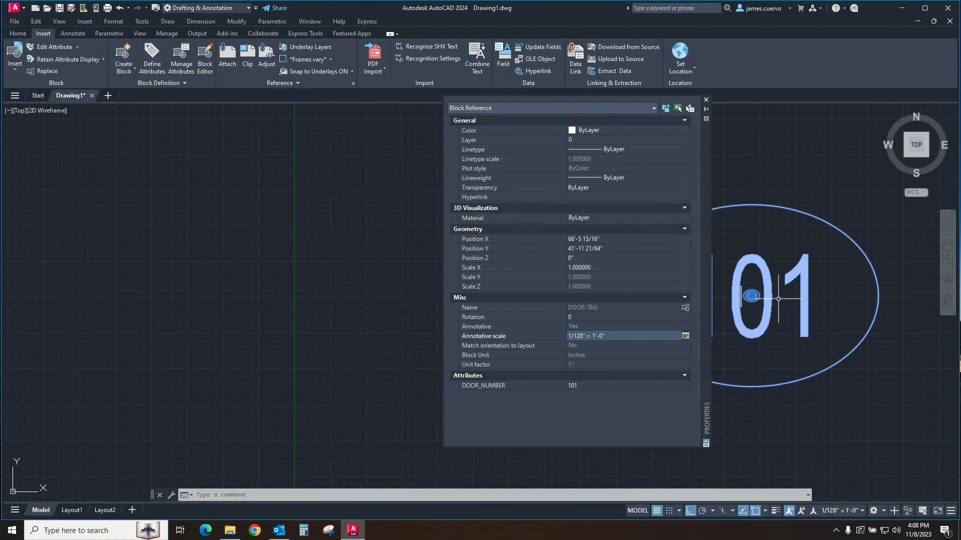
pyautogui.click(705, 102)
pyautogui.press('Escape')
pyautogui.press('Escape')
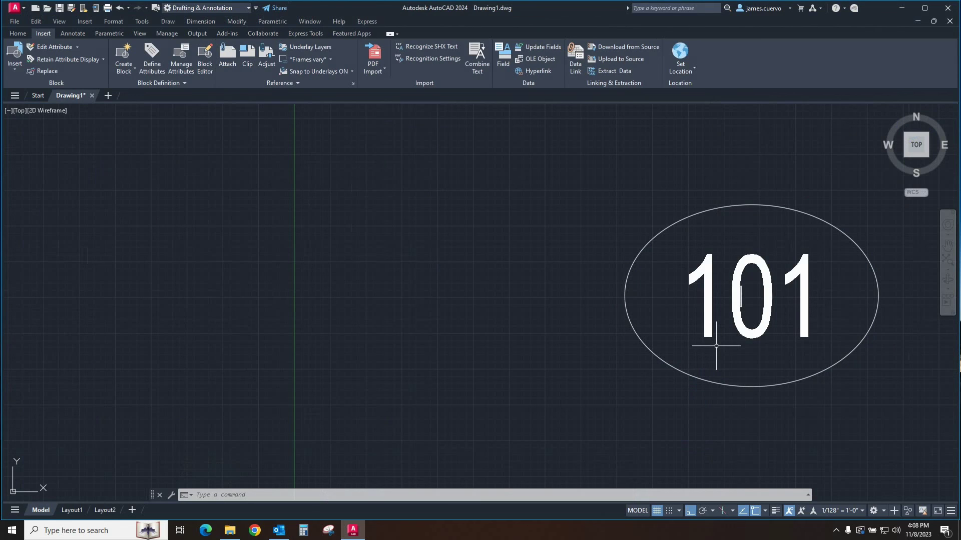
# Step: Set the annotation scale to 1/4" = 1'-0" and check how the 101 tag displays beside the door
pyautogui.click(843, 513)
pyautogui.click(833, 492)
pyautogui.scroll(5, 748, 295)
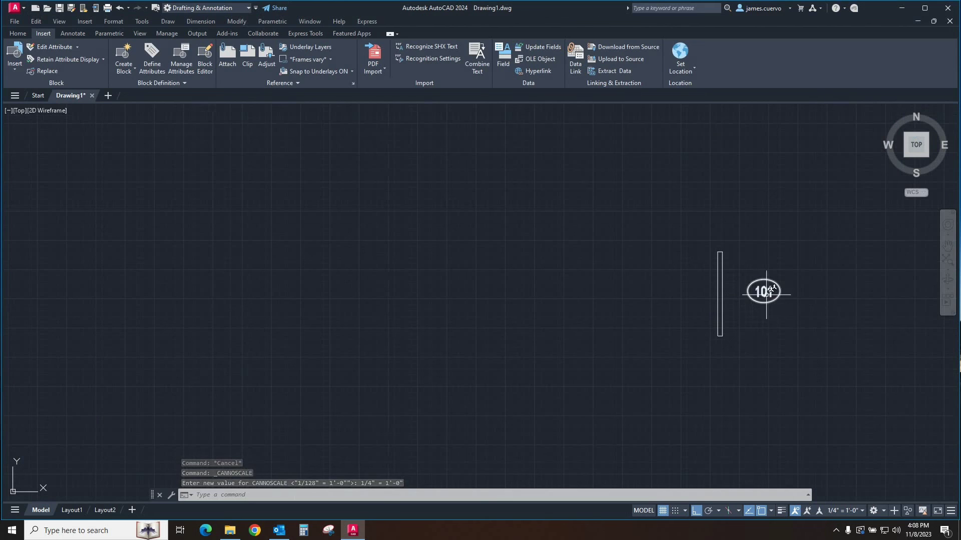
# Step: Examine which annotation scales are assigned to the 101 tag through its properties, then dismiss the scale list without changes
pyautogui.click(758, 301)
pyautogui.rightClick(757, 302)
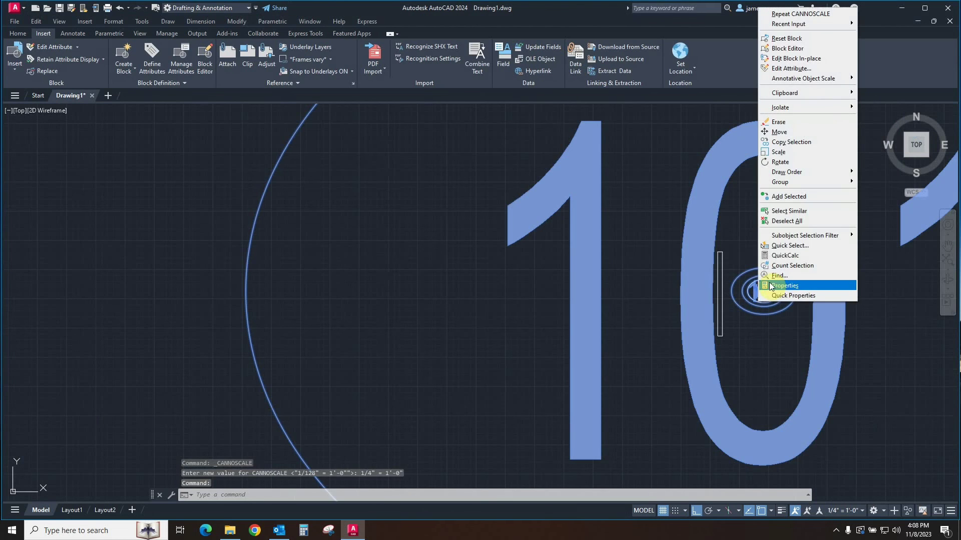
pyautogui.click(770, 285)
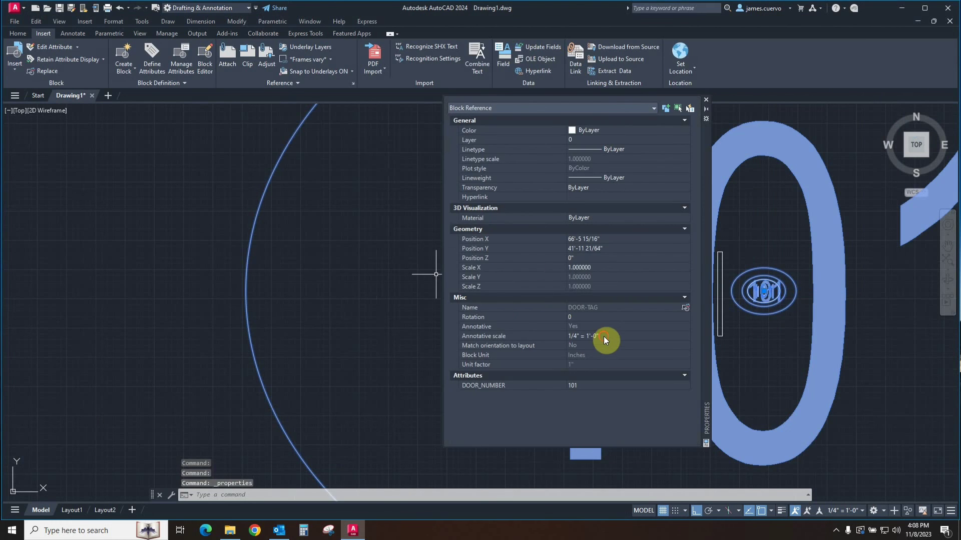
pyautogui.click(603, 336)
pyautogui.click(686, 337)
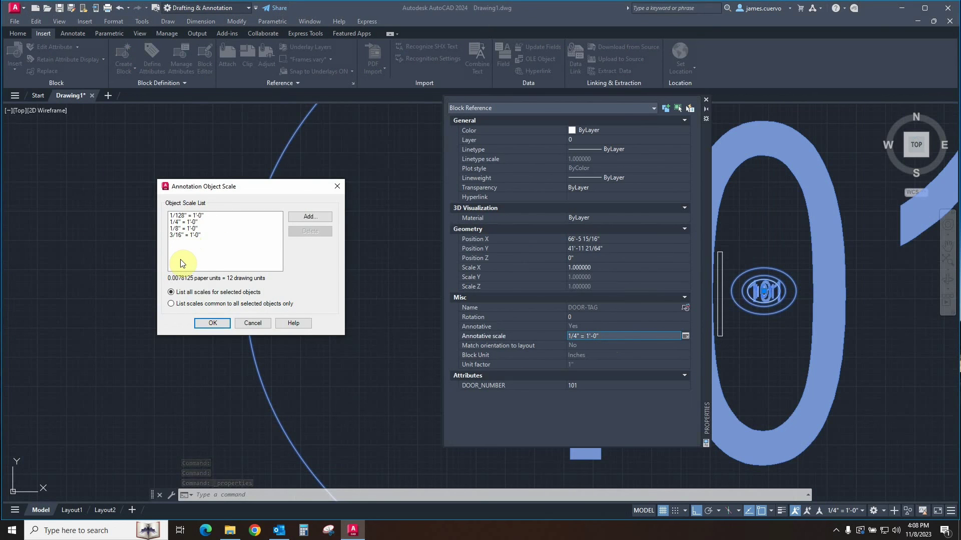
pyautogui.click(253, 323)
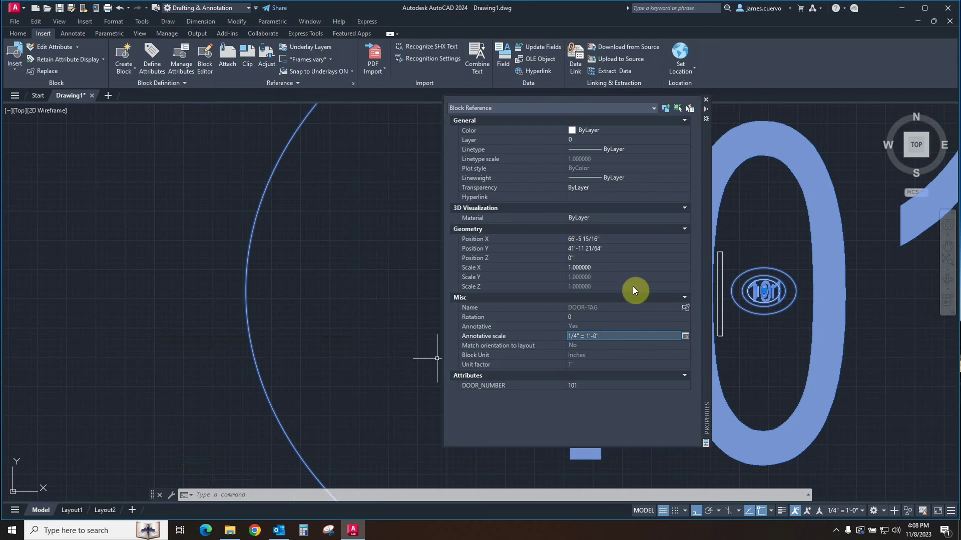